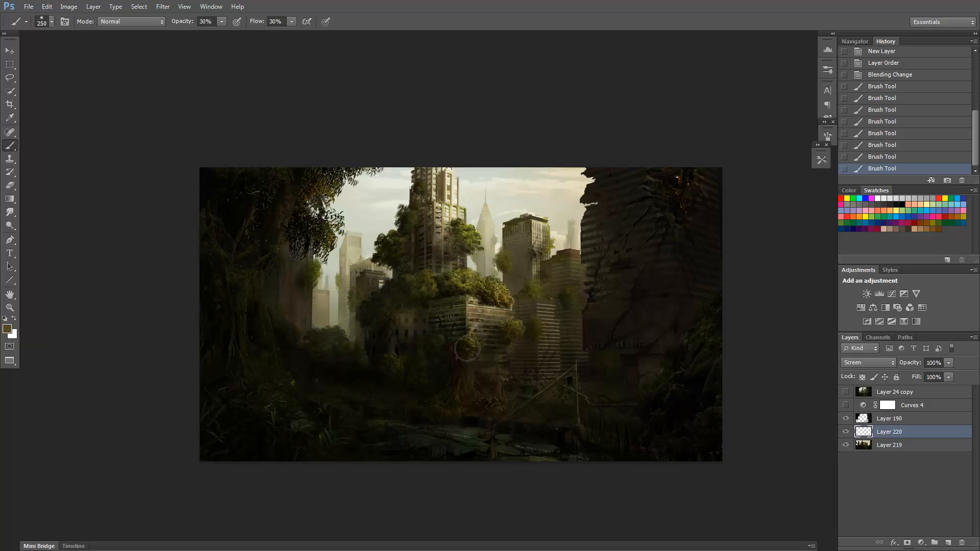
Paint soft brown haze over the overgrown central building and the trees beside it on Layer 220.
{"action": "left_click_drag", "start_coordinate": [467, 349], "coordinate": [479, 367]}
{"action": "left_click_drag", "start_coordinate": [479, 368], "coordinate": [472, 375]}
{"action": "left_click_drag", "start_coordinate": [405, 331], "coordinate": [405, 352]}
{"action": "key", "text": "z"}
{"action": "left_click", "coordinate": [474, 362], "text": "alt"}
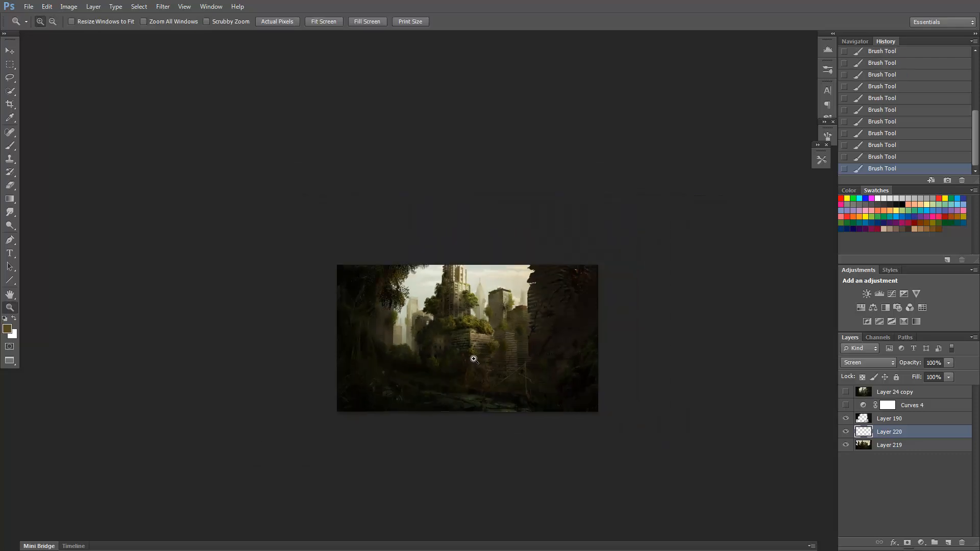
{"action": "key", "text": "b"}
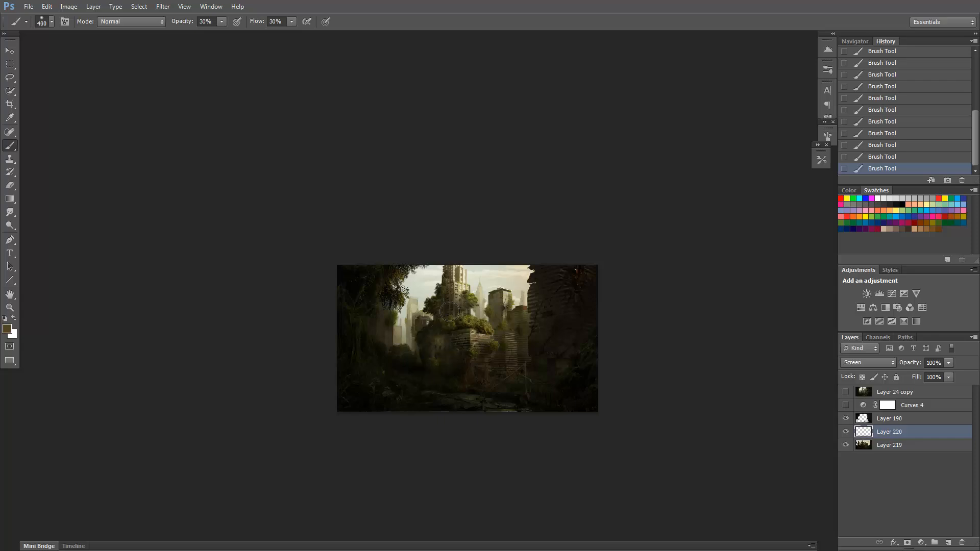
Erase some of the haze on Layer 220 over the trees and ground below the central building.
{"action": "key", "text": "e"}
{"action": "left_click", "coordinate": [821, 160]}
{"action": "left_click", "coordinate": [660, 165]}
{"action": "left_click", "coordinate": [438, 334]}
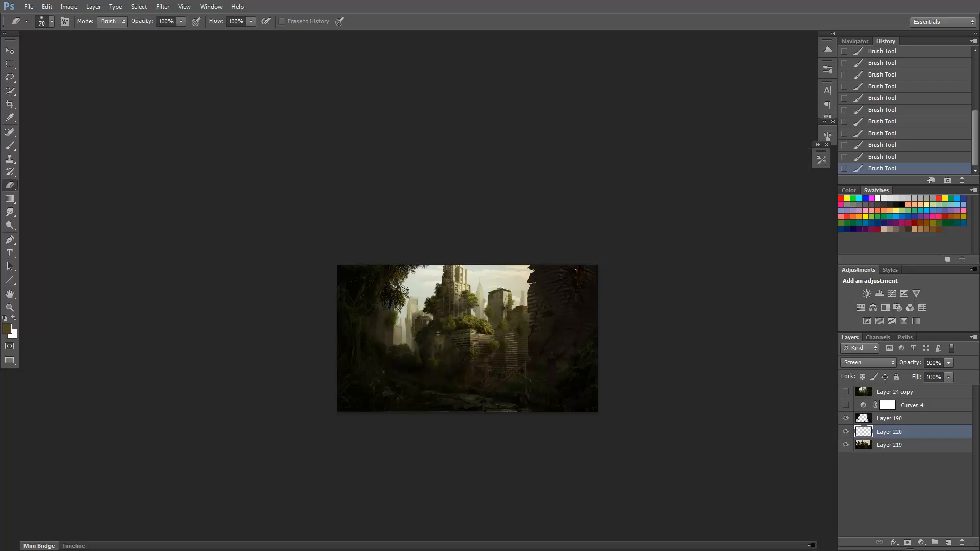
{"action": "key", "text": "bracketleft"}
{"action": "key", "text": "bracketleft"}
{"action": "mouse_move", "coordinate": [440, 363]}
{"action": "left_mouse_down"}
{"action": "mouse_move", "coordinate": [482, 350]}
{"action": "mouse_move", "coordinate": [483, 379]}
{"action": "left_mouse_up"}
Brush more soft brown haze around the base, foliage and tower of the central building.
{"action": "key", "text": "b"}
{"action": "mouse_move", "coordinate": [475, 377]}
{"action": "left_mouse_down"}
{"action": "mouse_move", "coordinate": [455, 369]}
{"action": "mouse_move", "coordinate": [463, 368]}
{"action": "left_mouse_up"}
{"action": "key", "text": "e"}
{"action": "key", "text": "b"}
{"action": "left_click_drag", "start_coordinate": [464, 367], "coordinate": [444, 332]}
{"action": "left_click_drag", "start_coordinate": [452, 329], "coordinate": [473, 313]}
{"action": "mouse_move", "coordinate": [473, 312]}
{"action": "left_mouse_down"}
{"action": "mouse_move", "coordinate": [453, 303]}
{"action": "mouse_move", "coordinate": [437, 323]}
{"action": "left_mouse_up"}
{"action": "left_click_drag", "start_coordinate": [440, 320], "coordinate": [454, 309]}
{"action": "left_click_drag", "start_coordinate": [458, 307], "coordinate": [463, 305]}
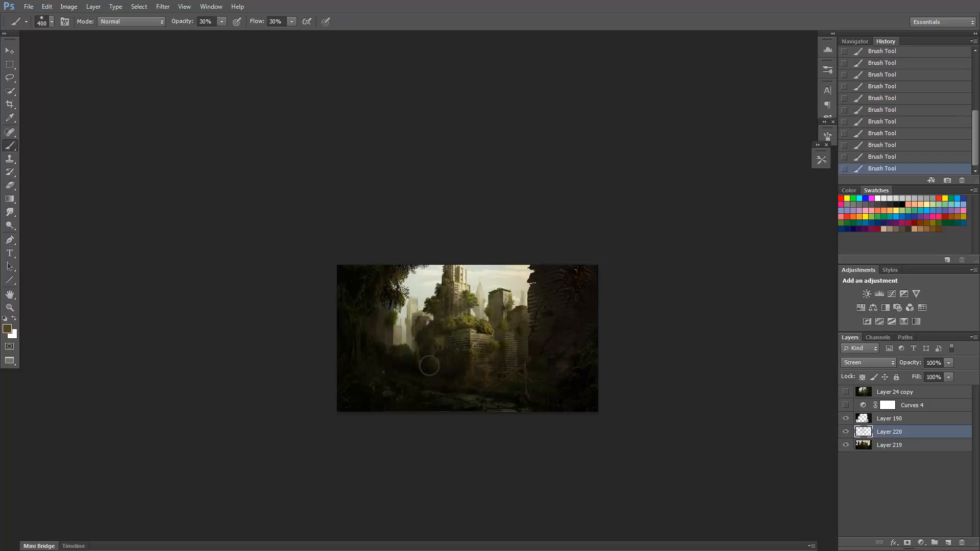
Erase haze from the central building's front, its foliage and the shrubs around its base.
{"action": "key", "text": "ctrl+space"}
{"action": "left_click", "coordinate": [463, 400]}
{"action": "key", "text": "bracketleft"}
{"action": "key", "text": "bracketleft"}
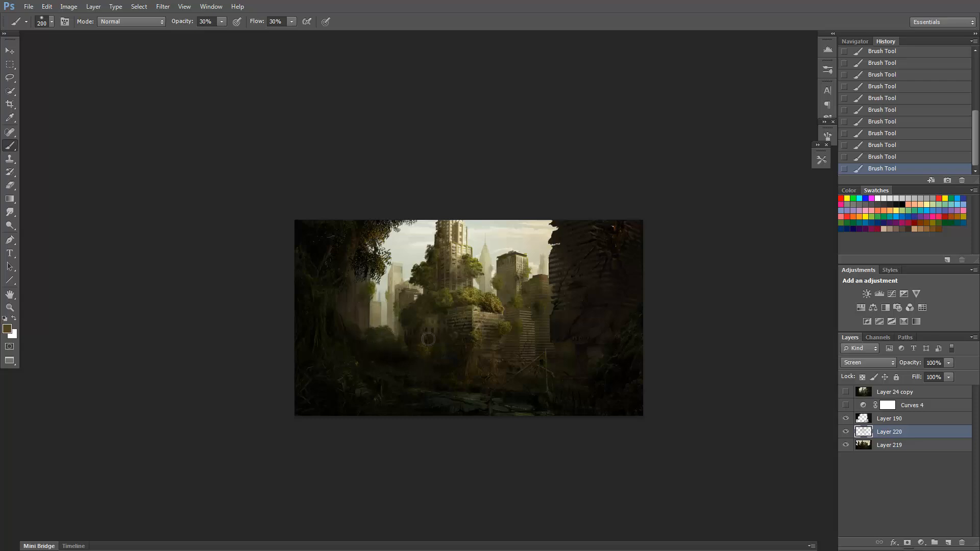
{"action": "key", "text": "e"}
{"action": "mouse_move", "coordinate": [419, 330]}
{"action": "left_mouse_down"}
{"action": "mouse_move", "coordinate": [447, 359]}
{"action": "mouse_move", "coordinate": [466, 358]}
{"action": "left_mouse_up"}
{"action": "left_click_drag", "start_coordinate": [466, 359], "coordinate": [432, 367]}
{"action": "mouse_move", "coordinate": [432, 367]}
{"action": "left_mouse_down"}
{"action": "mouse_move", "coordinate": [462, 366]}
{"action": "mouse_move", "coordinate": [457, 375]}
{"action": "mouse_move", "coordinate": [467, 316]}
{"action": "left_mouse_up"}
Refine the haze on the central tower with alternating brush and eraser strokes.
{"action": "key", "text": "b"}
{"action": "key", "text": "e"}
{"action": "key", "text": "b"}
{"action": "key", "text": "e"}
{"action": "mouse_move", "coordinate": [461, 258]}
{"action": "left_mouse_down"}
{"action": "mouse_move", "coordinate": [435, 301]}
{"action": "mouse_move", "coordinate": [456, 241]}
{"action": "left_mouse_up"}
{"action": "key", "text": "b"}
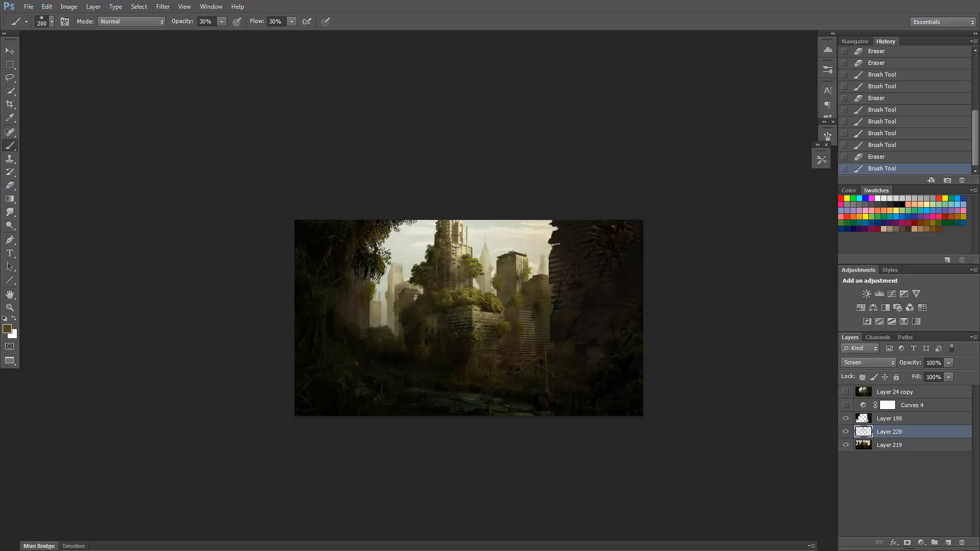
{"action": "left_click", "coordinate": [456, 241]}
Add a new layer above Layer 220 and set its blend mode to Screen.
{"action": "left_click", "coordinate": [948, 542]}
{"action": "left_click", "coordinate": [868, 362]}
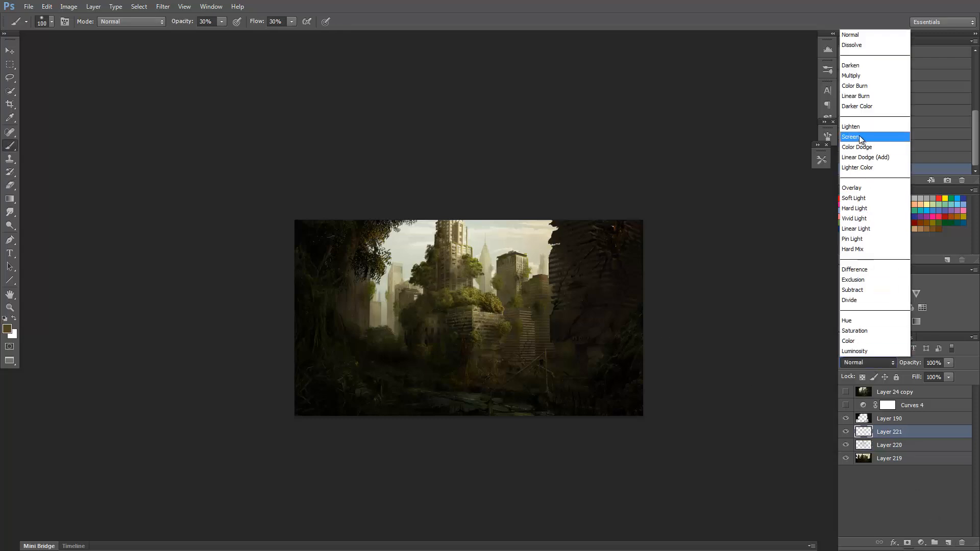
{"action": "left_click", "coordinate": [867, 140]}
Paint soft light on the ruined wall's edge and the central buildings, undoing the unwanted last strokes.
{"action": "key", "text": "bracketright"}
{"action": "left_click_drag", "start_coordinate": [551, 230], "coordinate": [555, 250]}
{"action": "left_click_drag", "start_coordinate": [556, 247], "coordinate": [553, 250]}
{"action": "left_click_drag", "start_coordinate": [492, 255], "coordinate": [472, 265]}
{"action": "left_click_drag", "start_coordinate": [501, 308], "coordinate": [505, 312]}
{"action": "left_click_drag", "start_coordinate": [505, 312], "coordinate": [505, 310]}
{"action": "key", "text": "ctrl+z"}
{"action": "key", "text": "ctrl+z"}
{"action": "left_click", "coordinate": [384, 277]}
Add a new layer above Layer 221 and set its blend mode to Color Dodge.
{"action": "left_click", "coordinate": [949, 542]}
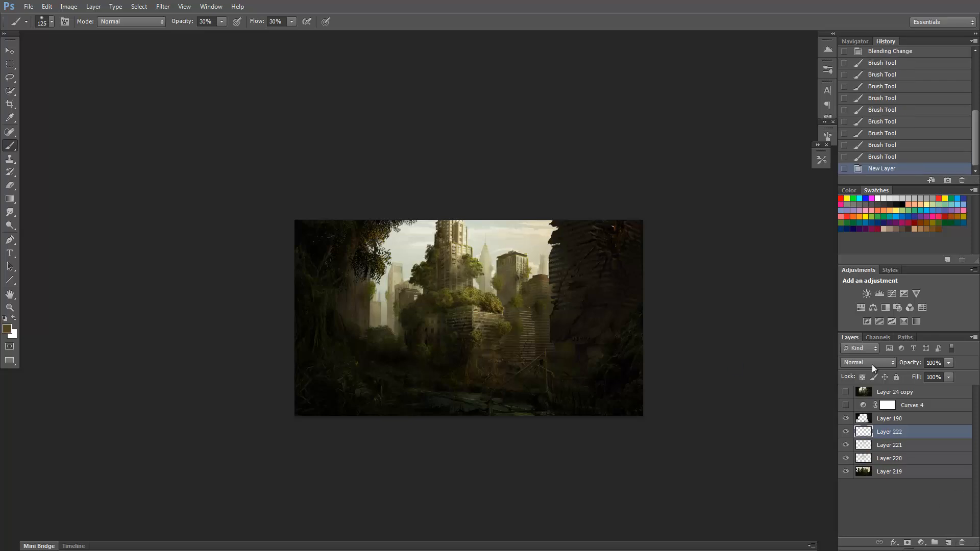
{"action": "left_click", "coordinate": [867, 363]}
{"action": "left_click", "coordinate": [860, 149]}
Paint a warm glow over the central tower and its surrounding foliage on the Color Dodge layer.
{"action": "key", "text": "bracketright"}
{"action": "key", "text": "bracketright"}
{"action": "left_click_drag", "start_coordinate": [491, 286], "coordinate": [469, 266]}
{"action": "left_click_drag", "start_coordinate": [470, 265], "coordinate": [471, 269]}
{"action": "left_click_drag", "start_coordinate": [469, 263], "coordinate": [473, 268]}
{"action": "left_click_drag", "start_coordinate": [476, 263], "coordinate": [468, 263]}
{"action": "mouse_move", "coordinate": [470, 261]}
{"action": "left_mouse_down"}
{"action": "mouse_move", "coordinate": [467, 281]}
{"action": "mouse_move", "coordinate": [462, 256]}
{"action": "left_mouse_up"}
{"action": "left_click_drag", "start_coordinate": [461, 256], "coordinate": [459, 254]}
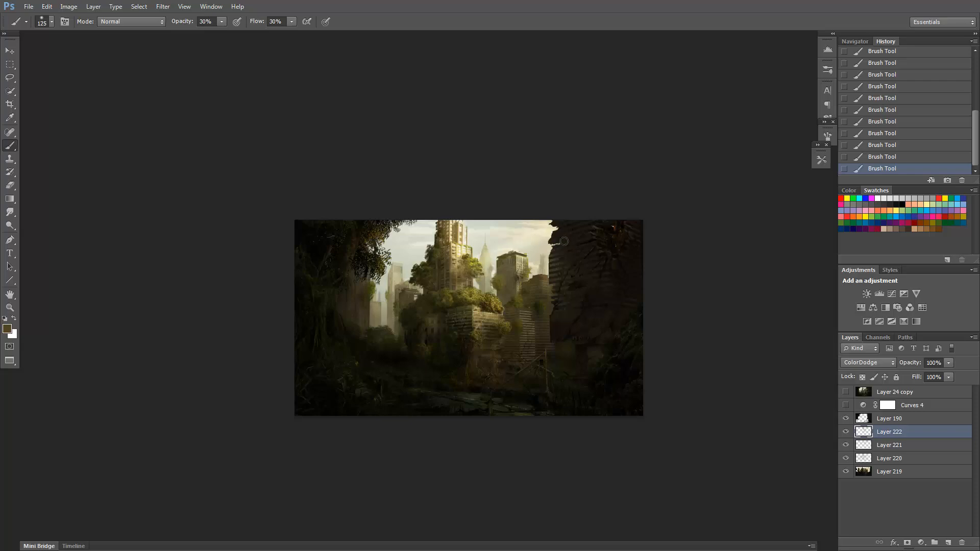
{"action": "scroll", "coordinate": [529, 232], "scroll_direction": "up", "scroll_amount": 1}
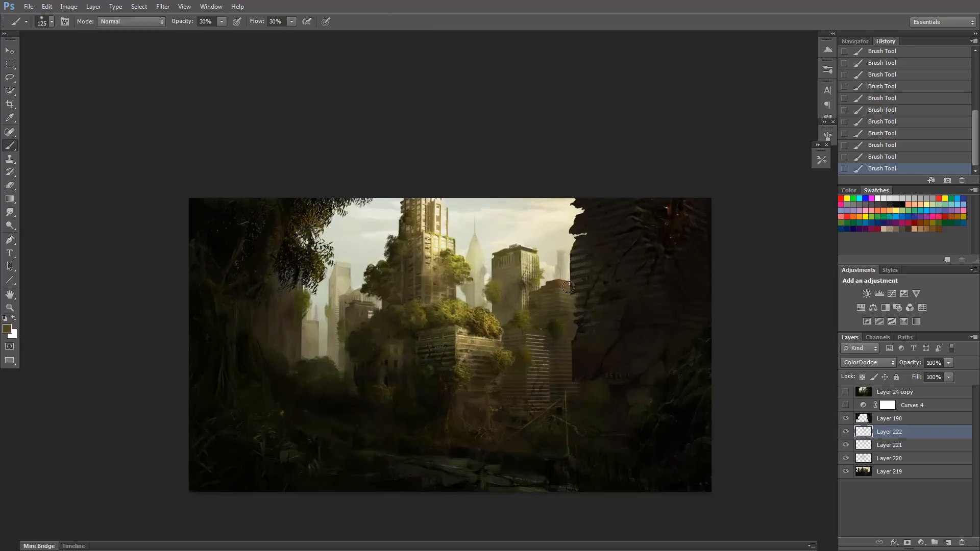
Select Layer 220 and erase its haze across the dark foreground with a 300 px eraser.
{"action": "left_click", "coordinate": [858, 449]}
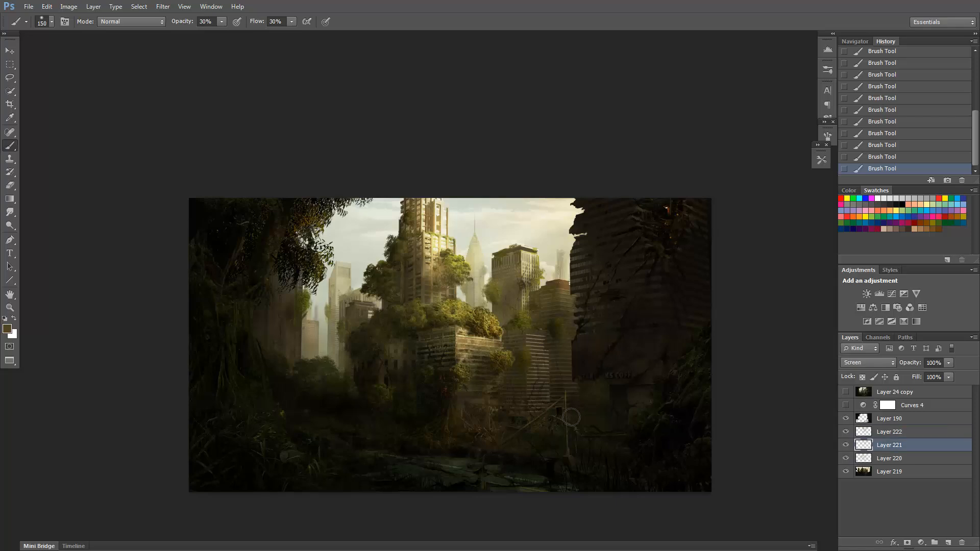
{"action": "key", "text": "alt+bracketleft"}
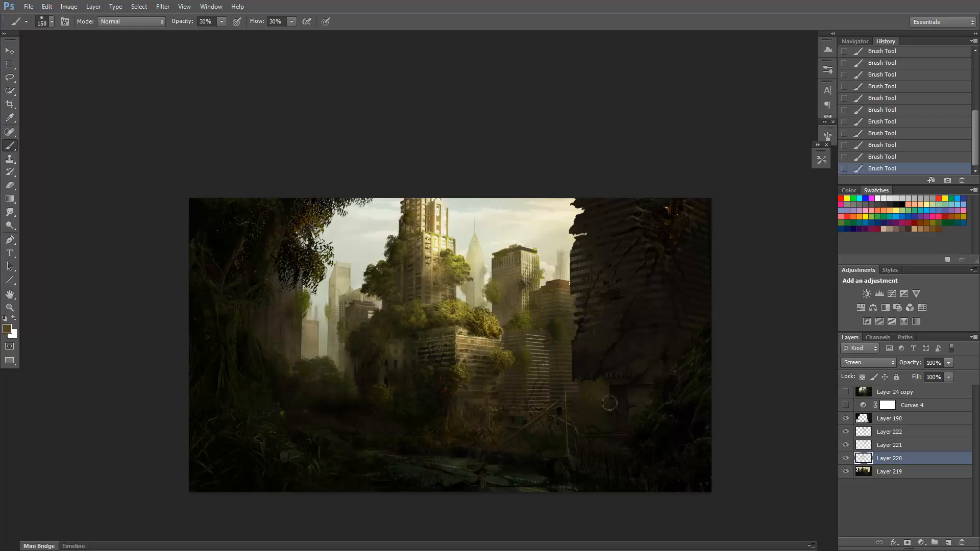
{"action": "left_click", "coordinate": [845, 459]}
{"action": "left_click", "coordinate": [846, 458]}
{"action": "key", "text": "e"}
{"action": "left_click_drag", "start_coordinate": [595, 438], "coordinate": [616, 404]}
{"action": "mouse_move", "coordinate": [616, 405]}
{"action": "left_mouse_down"}
{"action": "mouse_move", "coordinate": [640, 422]}
{"action": "mouse_move", "coordinate": [477, 426]}
{"action": "mouse_move", "coordinate": [489, 441]}
{"action": "mouse_move", "coordinate": [382, 433]}
{"action": "left_mouse_up"}
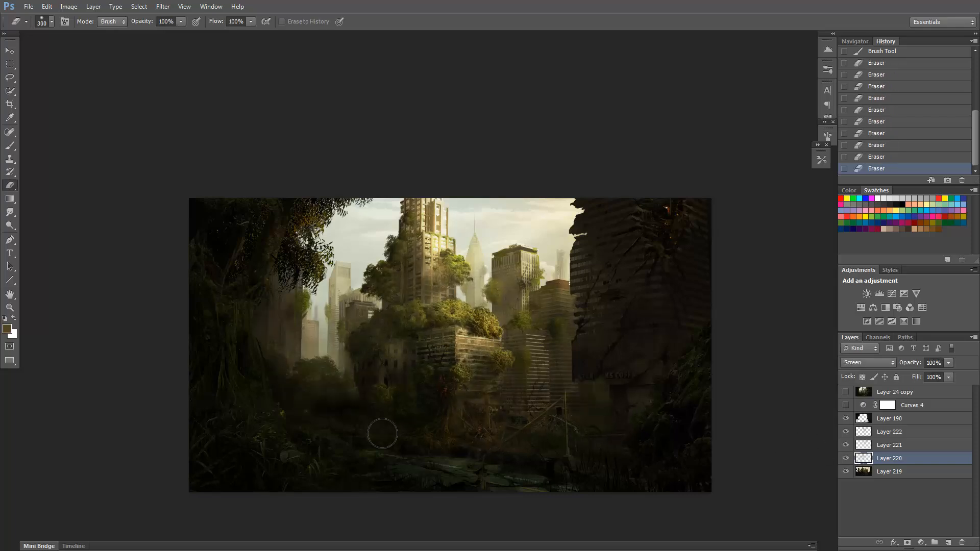
Paint a warm glow on the tree roots below the central building on Layer 222 with a 90 px brush.
{"action": "key", "text": "b"}
{"action": "key", "text": "alt+bracketright"}
{"action": "key", "text": "alt+bracketright"}
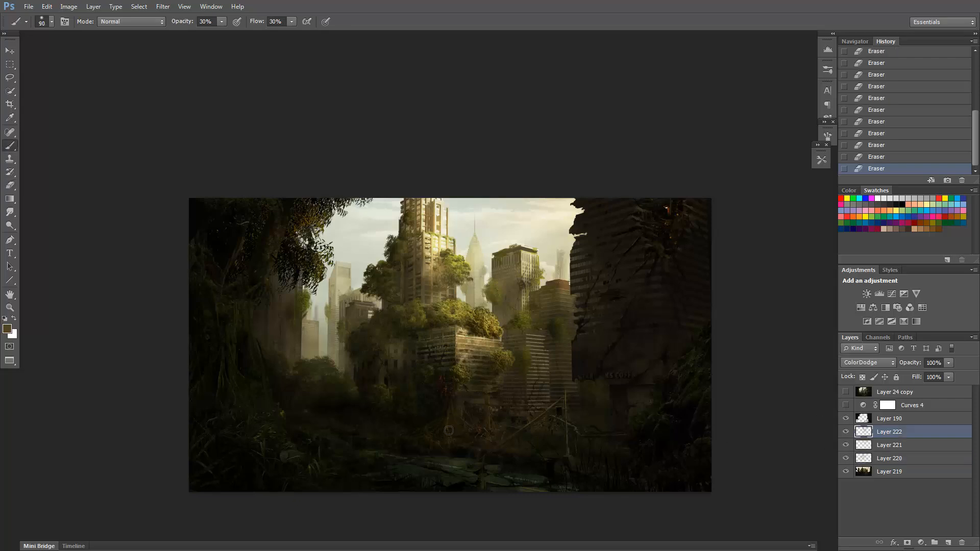
{"action": "mouse_move", "coordinate": [448, 430]}
{"action": "left_mouse_down"}
{"action": "mouse_move", "coordinate": [471, 435]}
{"action": "mouse_move", "coordinate": [450, 394]}
{"action": "mouse_move", "coordinate": [462, 431]}
{"action": "mouse_move", "coordinate": [464, 390]}
{"action": "mouse_move", "coordinate": [489, 419]}
{"action": "mouse_move", "coordinate": [458, 415]}
{"action": "left_mouse_up"}
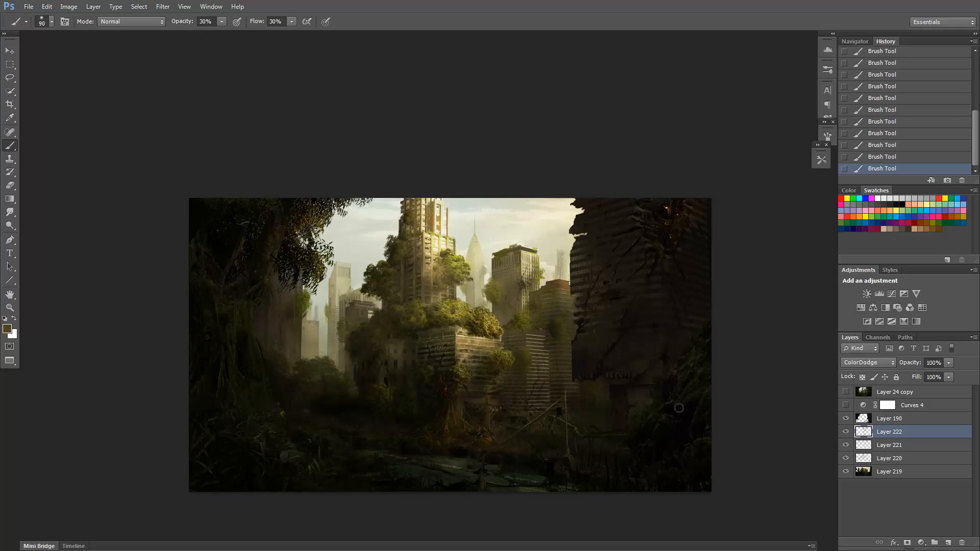
Add a new layer above the foreground ruin layer, clip it to that layer, and set it to Color Dodge.
{"action": "left_click", "coordinate": [914, 418]}
{"action": "key", "text": "ctrl+shift+alt+n"}
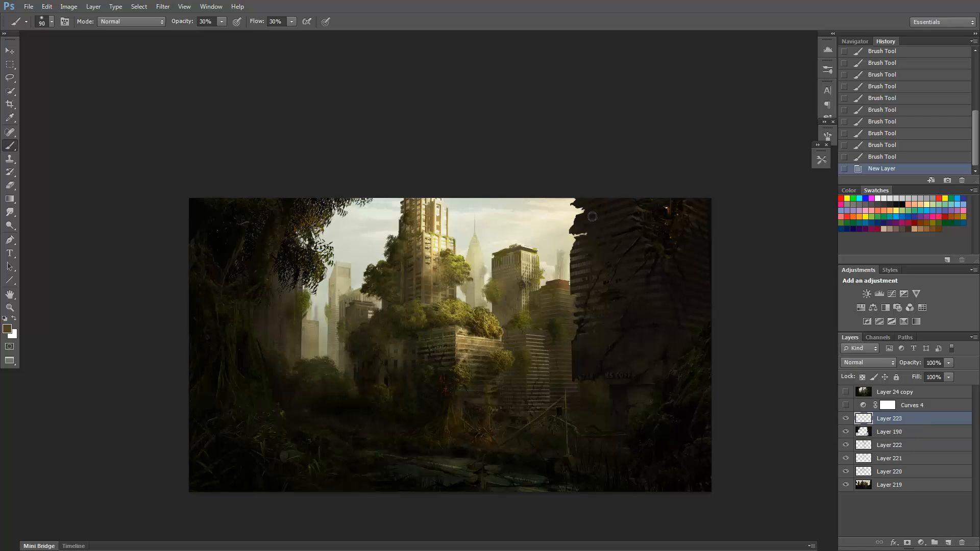
{"action": "left_click", "coordinate": [863, 432]}
{"action": "left_click", "coordinate": [863, 425], "text": "alt"}
{"action": "left_click", "coordinate": [870, 420]}
{"action": "key", "text": "bracketright"}
{"action": "key", "text": "bracketright"}
{"action": "key", "text": "bracketright"}
{"action": "left_click", "coordinate": [866, 363]}
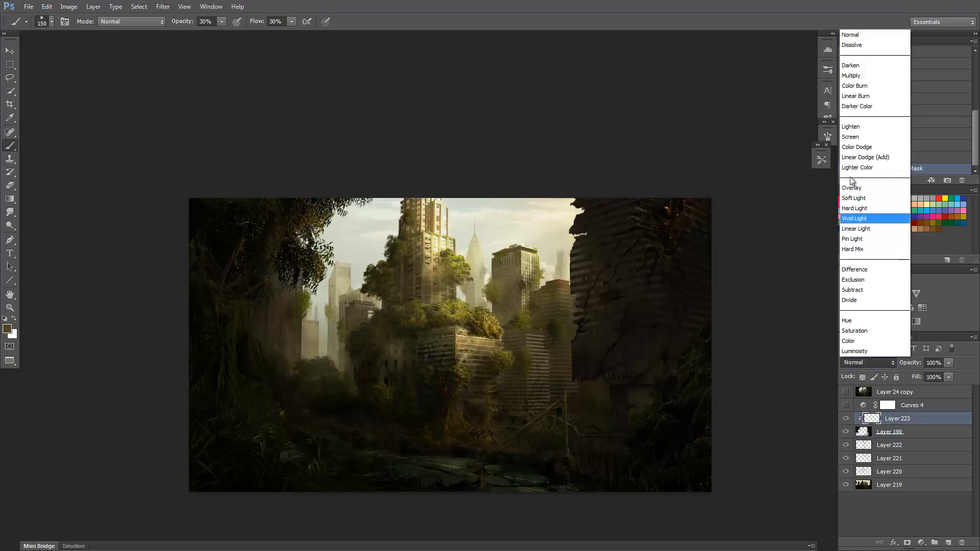
{"action": "left_click", "coordinate": [857, 148]}
Paint a glow along the upper broken edge of the ruined wall on the clipped layer.
{"action": "left_click_drag", "start_coordinate": [580, 211], "coordinate": [576, 220]}
{"action": "left_click_drag", "start_coordinate": [580, 210], "coordinate": [576, 219]}
{"action": "left_click_drag", "start_coordinate": [578, 207], "coordinate": [574, 219]}
{"action": "left_click", "coordinate": [570, 220], "text": "alt"}
{"action": "left_click_drag", "start_coordinate": [576, 206], "coordinate": [569, 237]}
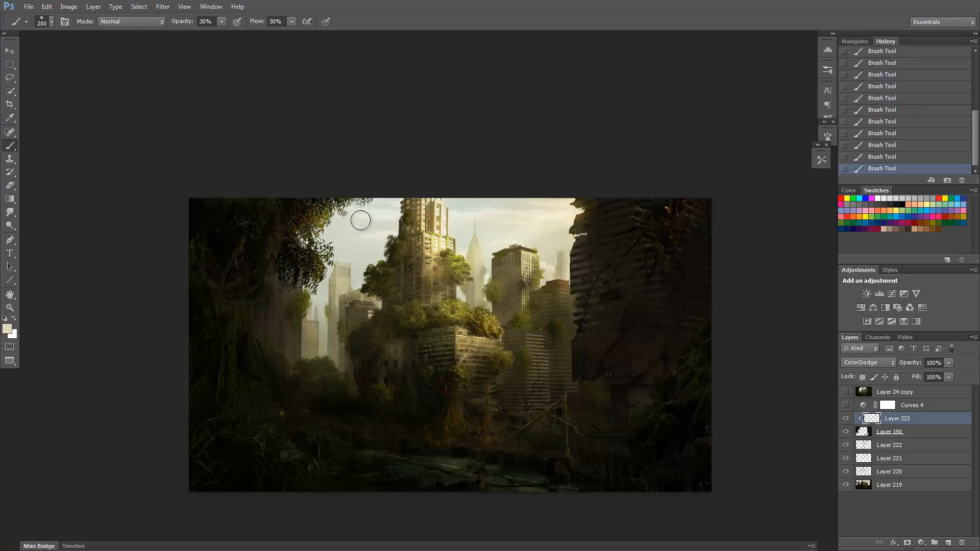
Erase excess glow around the hanging foliage and the ruined wall's top edge, and touch up the wall highlight.
{"action": "key", "text": "e"}
{"action": "left_click_drag", "start_coordinate": [326, 225], "coordinate": [349, 205]}
{"action": "left_click_drag", "start_coordinate": [566, 205], "coordinate": [563, 210]}
{"action": "key", "text": "b"}
{"action": "mouse_move", "coordinate": [579, 210]}
{"action": "left_mouse_down"}
{"action": "mouse_move", "coordinate": [600, 195]}
{"action": "mouse_move", "coordinate": [608, 199]}
{"action": "mouse_move", "coordinate": [579, 234]}
{"action": "mouse_move", "coordinate": [581, 205]}
{"action": "left_mouse_up"}
{"action": "key", "text": "e"}
{"action": "key", "text": "b"}
Build up a pale glow along the ruined wall's upper edge using both larger and smaller brush sizes.
{"action": "key", "text": "bracketright"}
{"action": "key", "text": "bracketright"}
{"action": "key", "text": "bracketright"}
{"action": "key", "text": "bracketright"}
{"action": "left_click_drag", "start_coordinate": [578, 208], "coordinate": [577, 222]}
{"action": "key", "text": "bracketleft"}
{"action": "key", "text": "bracketleft"}
{"action": "key", "text": "bracketleft"}
{"action": "key", "text": "bracketleft"}
{"action": "key", "text": "bracketleft"}
{"action": "key", "text": "bracketleft"}
{"action": "key", "text": "bracketleft"}
{"action": "left_click_drag", "start_coordinate": [574, 204], "coordinate": [575, 210]}
{"action": "left_click_drag", "start_coordinate": [575, 210], "coordinate": [575, 225]}
{"action": "key", "text": "bracketright"}
{"action": "key", "text": "bracketright"}
{"action": "key", "text": "bracketright"}
{"action": "key", "text": "bracketright"}
{"action": "key", "text": "bracketright"}
{"action": "key", "text": "bracketright"}
{"action": "key", "text": "bracketright"}
{"action": "mouse_move", "coordinate": [575, 225]}
{"action": "left_mouse_down"}
{"action": "mouse_move", "coordinate": [583, 244]}
{"action": "mouse_move", "coordinate": [574, 239]}
{"action": "mouse_move", "coordinate": [595, 216]}
{"action": "left_mouse_up"}
Set the brush opacity to 21% and lower the clipped glow layer's opacity to 47%.
{"action": "key", "text": "2"}
{"action": "key", "text": "1"}
{"action": "left_click", "coordinate": [846, 419]}
{"action": "left_click", "coordinate": [845, 419]}
{"action": "left_click_drag", "start_coordinate": [913, 362], "coordinate": [886, 364]}
{"action": "key", "text": "z"}
{"action": "left_click", "coordinate": [577, 313], "text": "alt"}
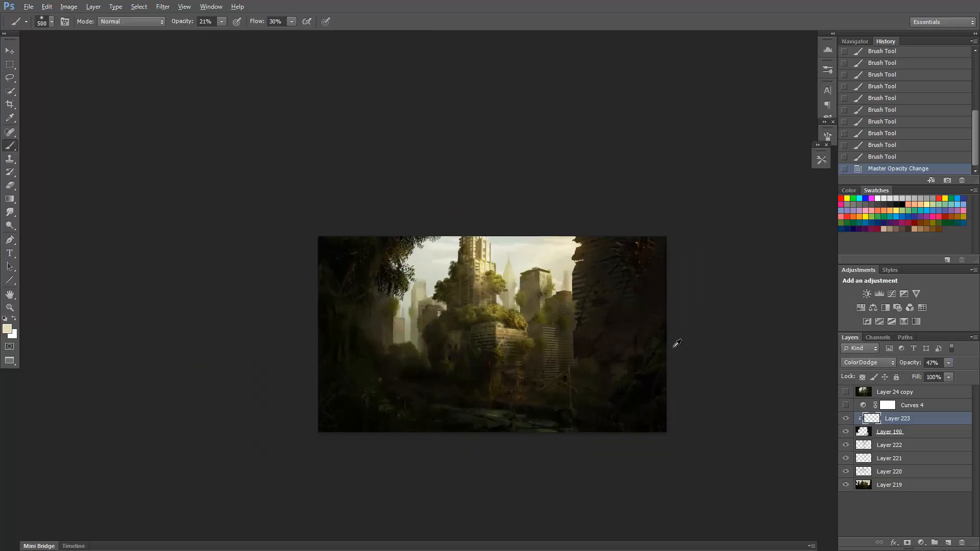
{"action": "left_click", "coordinate": [663, 341], "text": "alt"}
{"action": "left_click", "coordinate": [605, 337]}
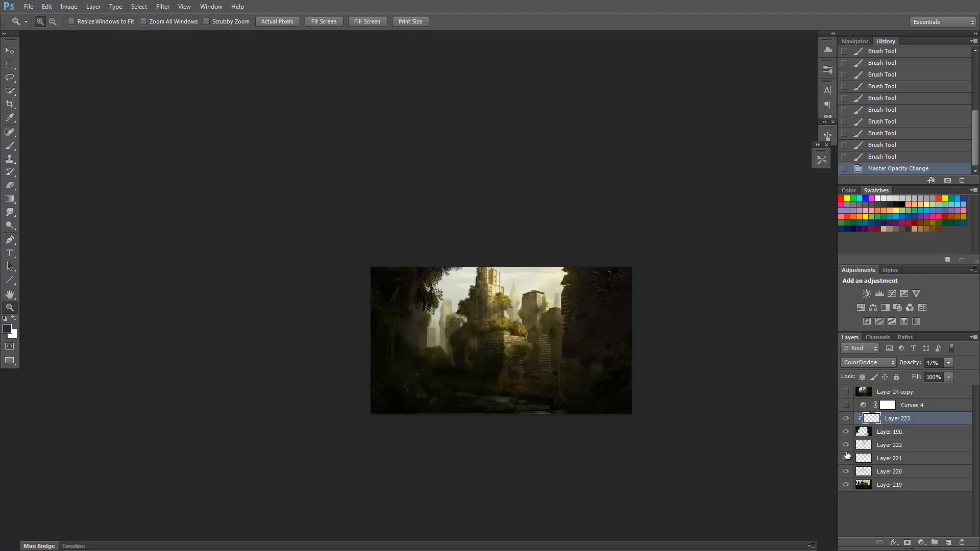
Select Layer 222, sample a warm brown from the central building, and try broad strokes below it, undoing the last one.
{"action": "left_click", "coordinate": [867, 445]}
{"action": "key", "text": "b"}
{"action": "left_click", "coordinate": [512, 370]}
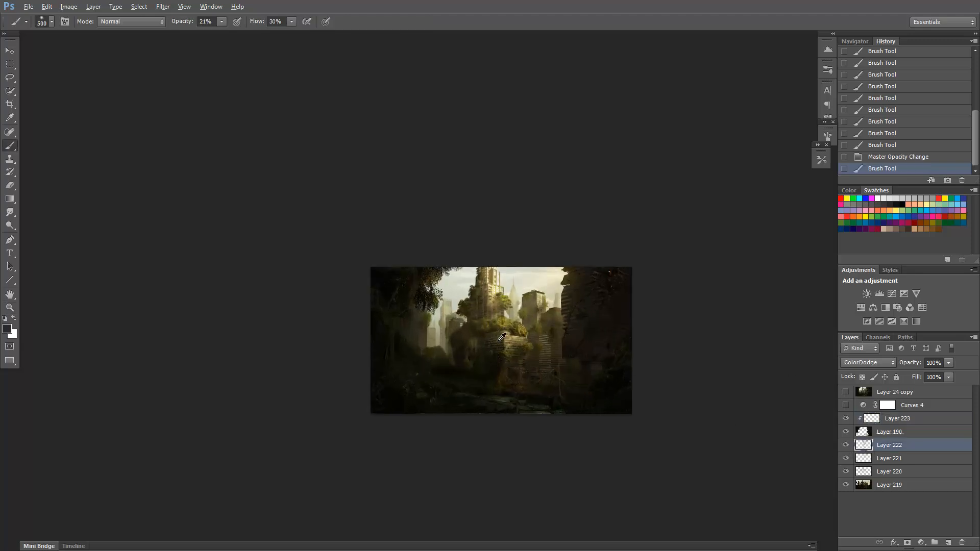
{"action": "left_click", "coordinate": [499, 341], "text": "alt"}
{"action": "left_click_drag", "start_coordinate": [512, 372], "coordinate": [525, 382]}
{"action": "left_click", "coordinate": [525, 383]}
{"action": "key", "text": "bracketleft"}
{"action": "key", "text": "bracketleft"}
{"action": "key", "text": "bracketleft"}
{"action": "key", "text": "ctrl+z"}
Paint smaller warm brown glow strokes over the central building's front and the hanging foliage on Layer 222.
{"action": "mouse_move", "coordinate": [507, 340]}
{"action": "left_mouse_down"}
{"action": "mouse_move", "coordinate": [521, 352]}
{"action": "mouse_move", "coordinate": [501, 352]}
{"action": "left_mouse_up"}
{"action": "left_click", "coordinate": [518, 360]}
{"action": "left_click", "coordinate": [517, 357]}
{"action": "left_click", "coordinate": [506, 349]}
{"action": "left_click", "coordinate": [504, 353]}
{"action": "left_click", "coordinate": [512, 364]}
{"action": "key", "text": "bracketright"}
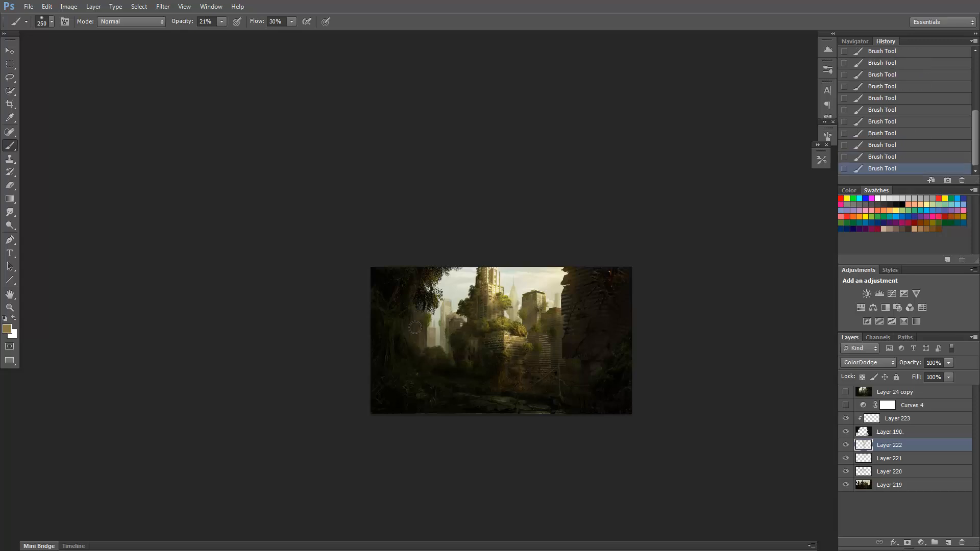
Add a new layer directly above Layer 222.
{"action": "key", "text": "z"}
{"action": "left_click", "coordinate": [607, 395]}
{"action": "left_click", "coordinate": [921, 418]}
{"action": "left_click", "coordinate": [909, 445]}
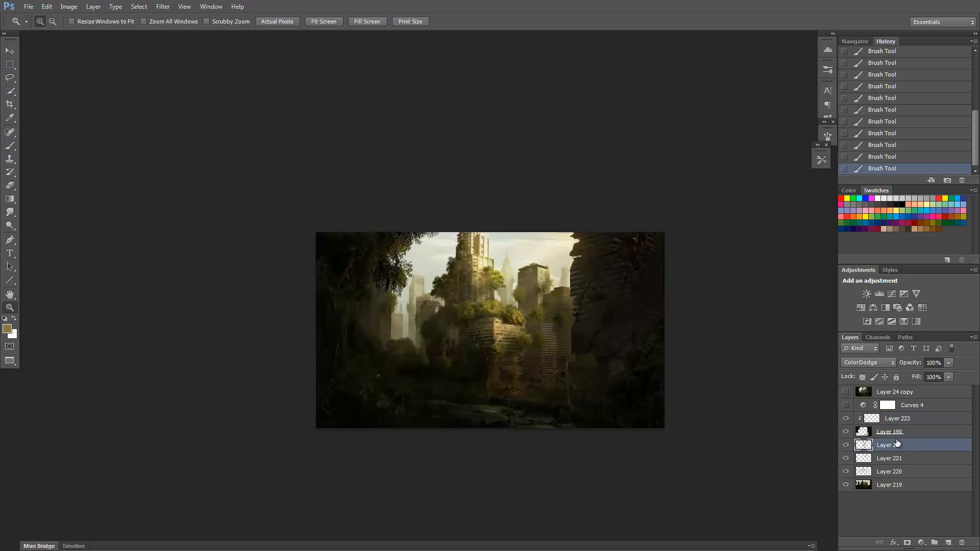
{"action": "left_click", "coordinate": [947, 542]}
Choose the 2196 px bird brush tip and reduce its size to 40 px.
{"action": "left_click", "coordinate": [821, 161]}
{"action": "key", "text": "b"}
{"action": "left_click", "coordinate": [827, 137]}
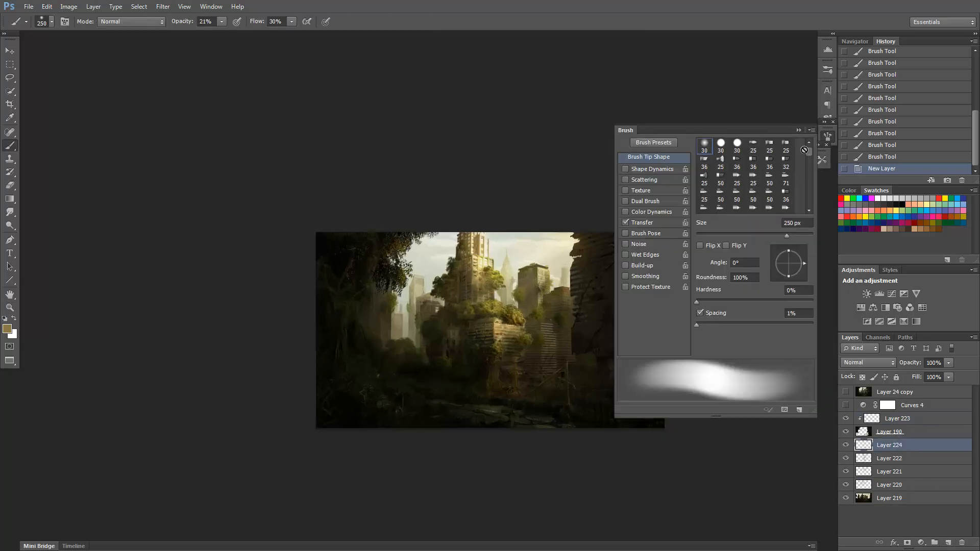
{"action": "left_click_drag", "start_coordinate": [809, 150], "coordinate": [809, 171]}
{"action": "left_click_drag", "start_coordinate": [571, 273], "coordinate": [492, 270]}
{"action": "left_click", "coordinate": [492, 269], "text": "ctrl"}
{"action": "left_click_drag", "start_coordinate": [809, 152], "coordinate": [810, 179]}
{"action": "left_click", "coordinate": [704, 176]}
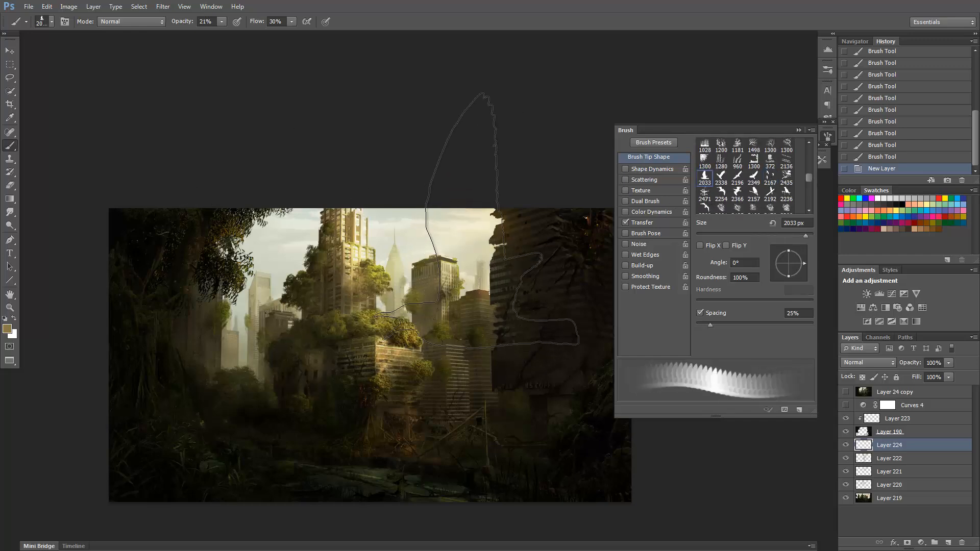
{"action": "left_click", "coordinate": [736, 176]}
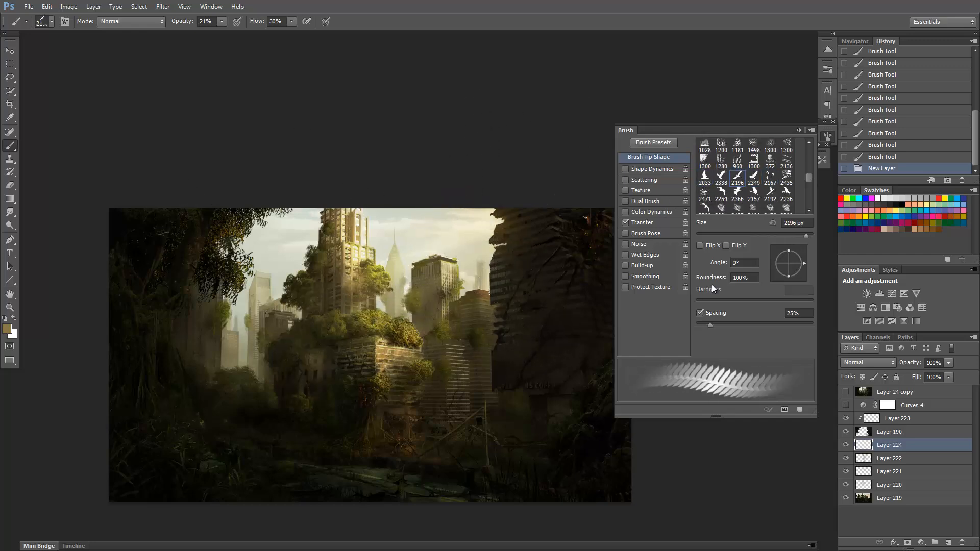
{"action": "left_click", "coordinate": [720, 233]}
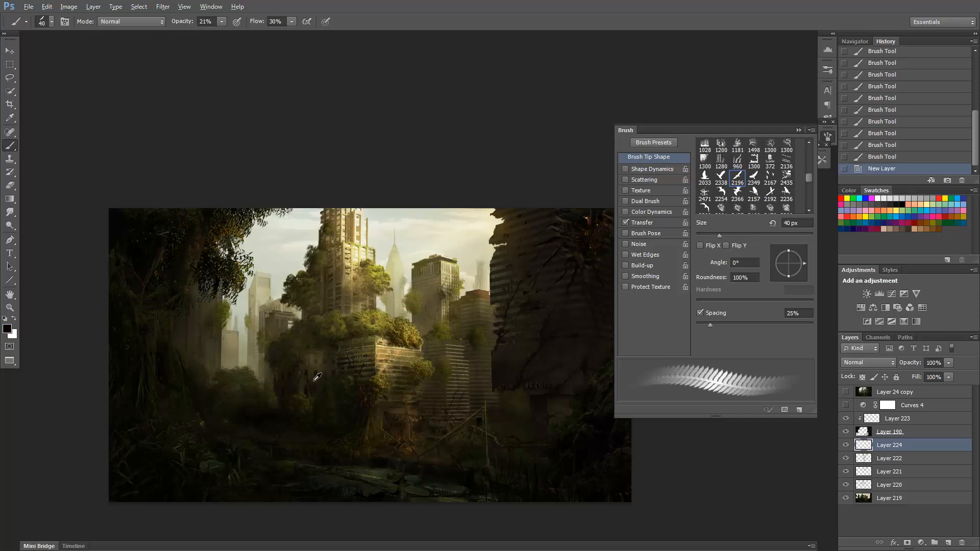
Move Layer 224 down between Layer 221 and Layer 220.
{"action": "left_click", "coordinate": [859, 498]}
{"action": "left_click", "coordinate": [846, 486]}
{"action": "left_click", "coordinate": [846, 485]}
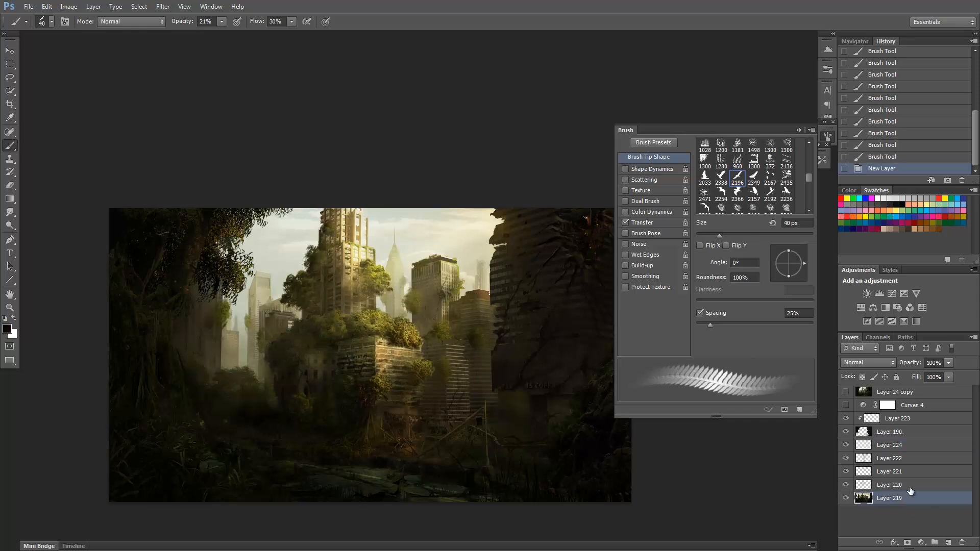
{"action": "left_click_drag", "start_coordinate": [889, 445], "coordinate": [888, 478]}
{"action": "left_click", "coordinate": [451, 249]}
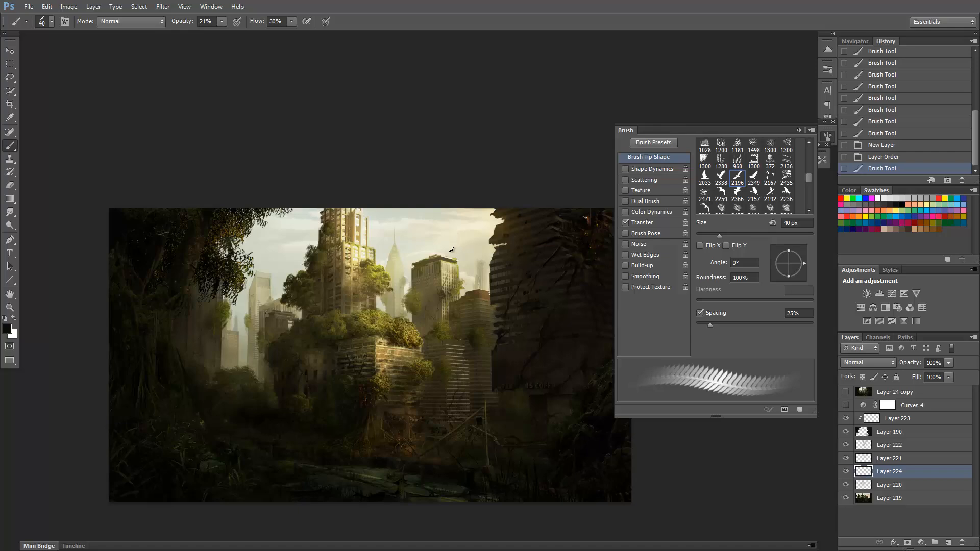
{"action": "left_click", "coordinate": [445, 244]}
{"action": "key", "text": "ctrl+a"}
{"action": "key", "text": "Delete"}
{"action": "key", "text": "ctrl+d"}
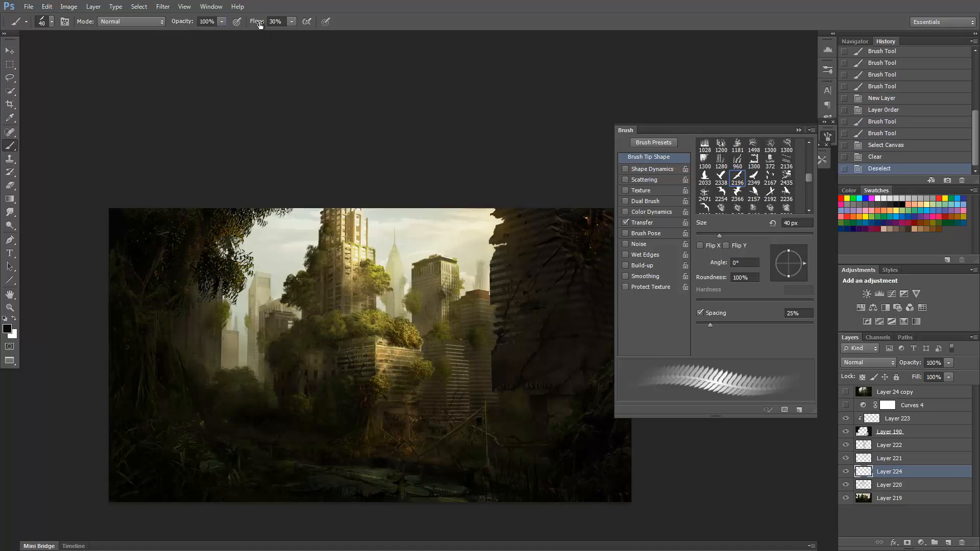
Raise the brush opacity and flow to 100% and stamp a black bird in the sky above the distant building.
{"action": "left_click_drag", "start_coordinate": [259, 24], "coordinate": [295, 24]}
{"action": "left_click", "coordinate": [455, 251]}
{"action": "scroll", "coordinate": [467, 271], "scroll_direction": "up", "scroll_amount": 1}
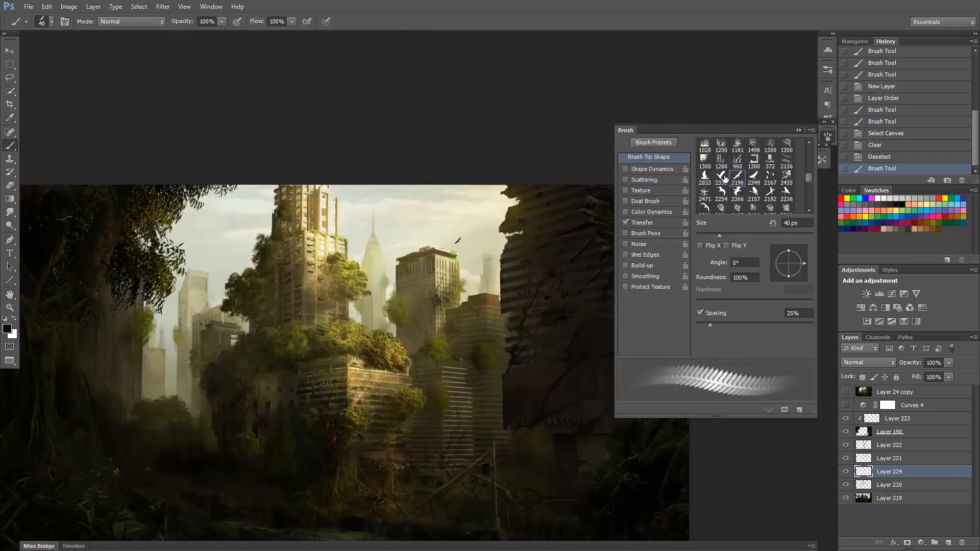
{"action": "key", "text": "alt"}
{"action": "key", "text": "ctrl+m"}
{"action": "left_click_drag", "start_coordinate": [789, 301], "coordinate": [807, 310]}
{"action": "key", "text": "Escape"}
Lighten the black bird on Layer 224 with a Hue/Saturation adjustment so it blends into the hazy sky.
{"action": "key", "text": "ctrl+u"}
{"action": "left_click", "coordinate": [908, 213]}
{"action": "left_click_drag", "start_coordinate": [430, 220], "coordinate": [477, 250]}
{"action": "mouse_move", "coordinate": [846, 459]}
{"action": "left_mouse_down"}
{"action": "mouse_move", "coordinate": [847, 445]}
{"action": "mouse_move", "coordinate": [846, 458]}
{"action": "left_mouse_up"}
{"action": "left_click", "coordinate": [506, 390], "text": "alt"}
Examine the lightened bird close up and in the full picture against the sky and distant buildings.
{"action": "key", "text": "z"}
{"action": "right_click", "coordinate": [528, 316]}
{"action": "left_click", "coordinate": [534, 333]}
{"action": "right_click", "coordinate": [519, 330]}
{"action": "left_click", "coordinate": [521, 336]}
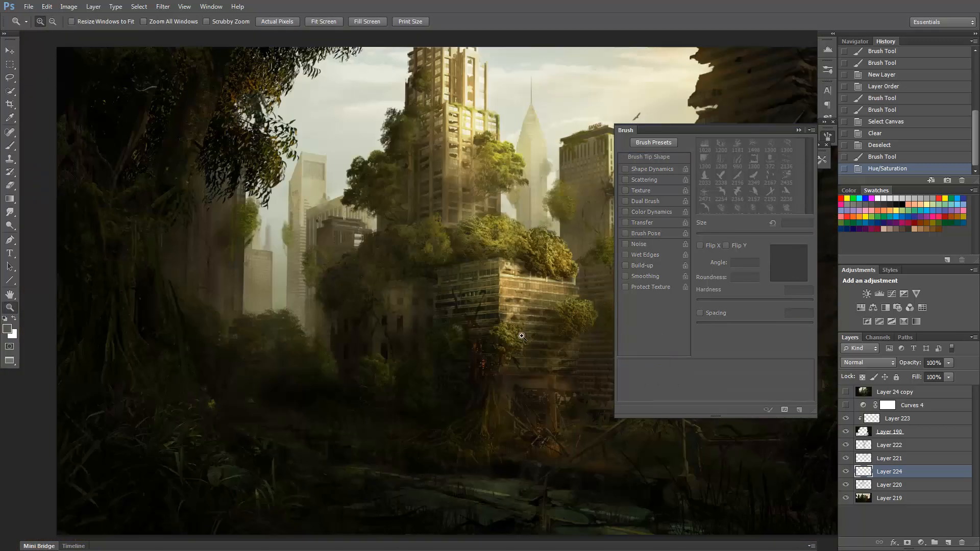
{"action": "left_click_drag", "start_coordinate": [427, 252], "coordinate": [266, 325]}
{"action": "left_click", "coordinate": [483, 198]}
{"action": "left_click", "coordinate": [474, 197]}
{"action": "left_click", "coordinate": [474, 197]}
{"action": "left_click", "coordinate": [473, 197], "text": "alt"}
{"action": "left_click", "coordinate": [473, 197], "text": "alt"}
{"action": "left_click", "coordinate": [473, 196]}
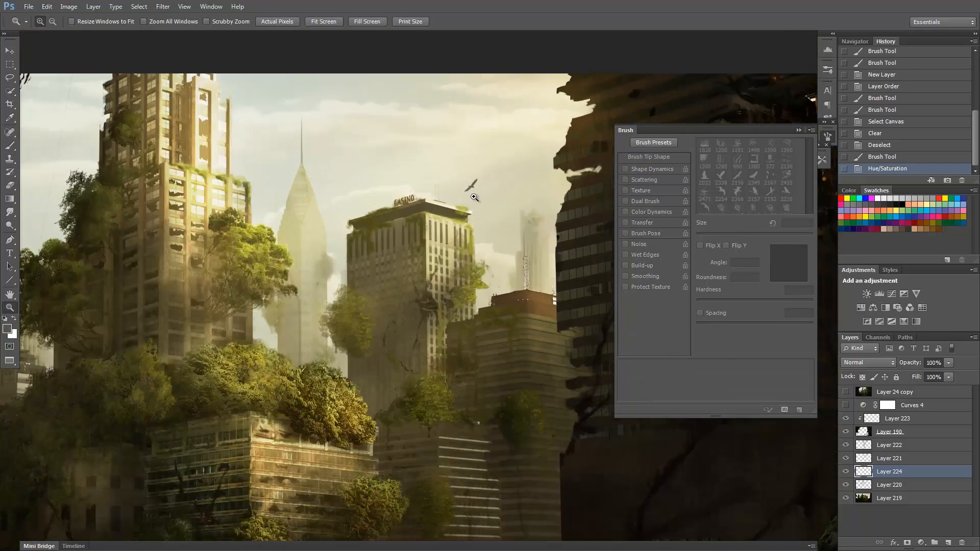
{"action": "left_click", "coordinate": [481, 244], "text": "alt"}
{"action": "left_click", "coordinate": [481, 244], "text": "alt"}
Try flipping the bird with Free Transform, and undo the transformation.
{"action": "key", "text": "ctrl+t"}
{"action": "left_click_drag", "start_coordinate": [503, 212], "coordinate": [402, 212]}
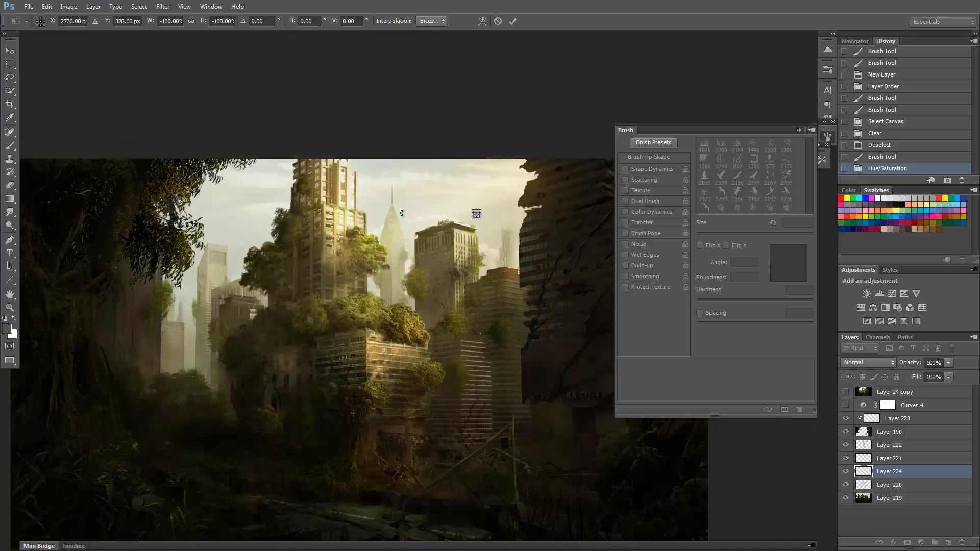
{"action": "key", "text": "Return"}
{"action": "left_click", "coordinate": [472, 218]}
{"action": "left_click", "coordinate": [472, 219]}
{"action": "key", "text": "ctrl+z"}
Choose the 2167 px three-bird brush tip, size it to 150 px and stamp a small flock between the spire and the casino building.
{"action": "key", "text": "b"}
{"action": "key", "text": "ctrl+minus"}
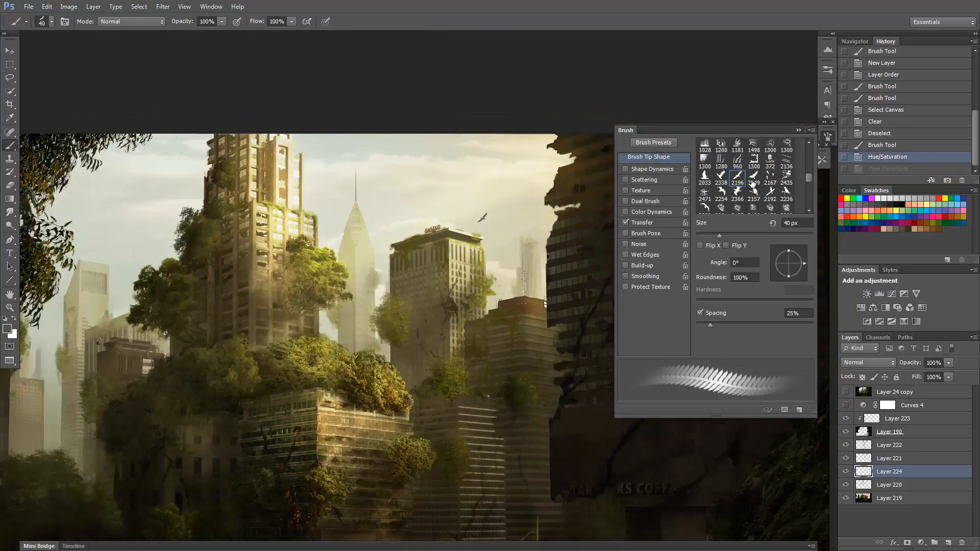
{"action": "key", "text": "bracketright"}
{"action": "key", "text": "bracketright"}
{"action": "key", "text": "bracketright"}
{"action": "key", "text": "bracketright"}
{"action": "key", "text": "bracketright"}
{"action": "key", "text": "bracketright"}
{"action": "key", "text": "bracketright"}
{"action": "key", "text": "bracketright"}
{"action": "key", "text": "bracketright"}
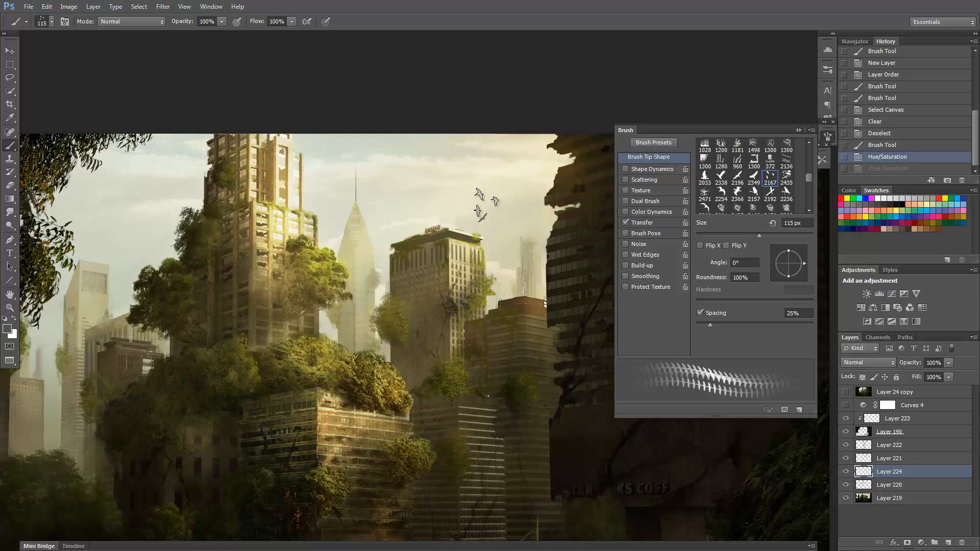
{"action": "left_click", "coordinate": [412, 200]}
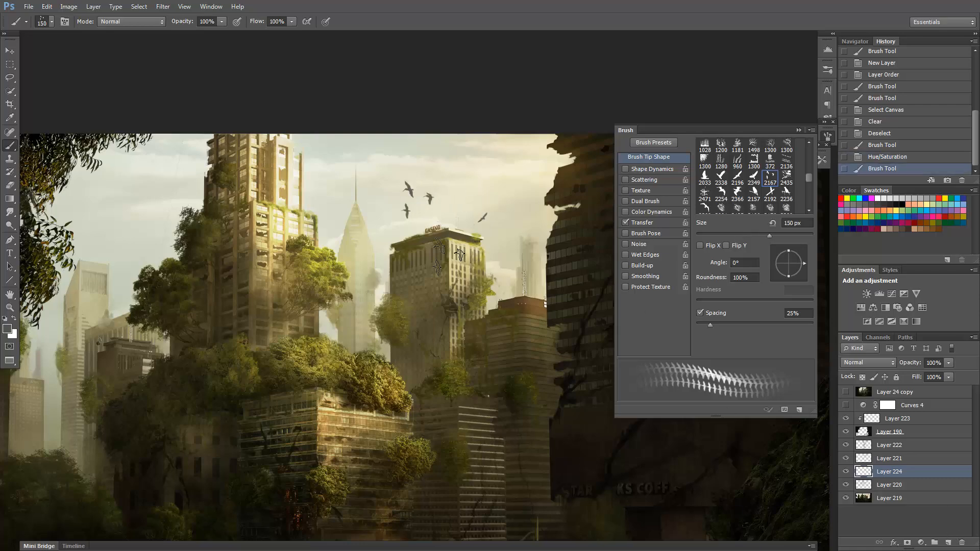
Lasso part of the stamped flock and move it within the sky above the casino building.
{"action": "key", "text": "l"}
{"action": "key", "text": "ctrl+minus"}
{"action": "key", "text": "ctrl+t"}
{"action": "mouse_move", "coordinate": [422, 184]}
{"action": "left_mouse_down"}
{"action": "mouse_move", "coordinate": [458, 210]}
{"action": "mouse_move", "coordinate": [420, 223]}
{"action": "mouse_move", "coordinate": [449, 188]}
{"action": "left_mouse_up"}
{"action": "key", "text": "Escape"}
{"action": "key", "text": "z"}
{"action": "left_click", "coordinate": [448, 220]}
{"action": "left_click", "coordinate": [448, 220]}
{"action": "left_click", "coordinate": [448, 220]}
{"action": "left_click", "coordinate": [447, 218], "text": "alt"}
{"action": "left_click", "coordinate": [442, 210], "text": "alt"}
{"action": "left_click", "coordinate": [440, 208], "text": "alt"}
{"action": "key", "text": "v"}
{"action": "key", "text": "b"}
{"action": "key", "text": "ctrl+d"}
Lasso another part of the flock, reposition it and adjust it with Free Transform.
{"action": "key", "text": "v"}
{"action": "key", "text": "l"}
{"action": "key", "text": "v"}
{"action": "mouse_move", "coordinate": [448, 193]}
{"action": "left_mouse_down"}
{"action": "mouse_move", "coordinate": [433, 191]}
{"action": "mouse_move", "coordinate": [450, 211]}
{"action": "left_mouse_up"}
{"action": "key", "text": "ctrl+t"}
{"action": "key", "text": "Return"}
{"action": "key", "text": "ctrl+d"}
Lasso the three-bird flock and erase it from Layer 224, keeping only the single bird.
{"action": "key", "text": "l"}
{"action": "key", "text": "ctrl+t"}
{"action": "left_click_drag", "start_coordinate": [432, 203], "coordinate": [488, 213]}
{"action": "left_click_drag", "start_coordinate": [509, 214], "coordinate": [503, 231]}
{"action": "key", "text": "Escape"}
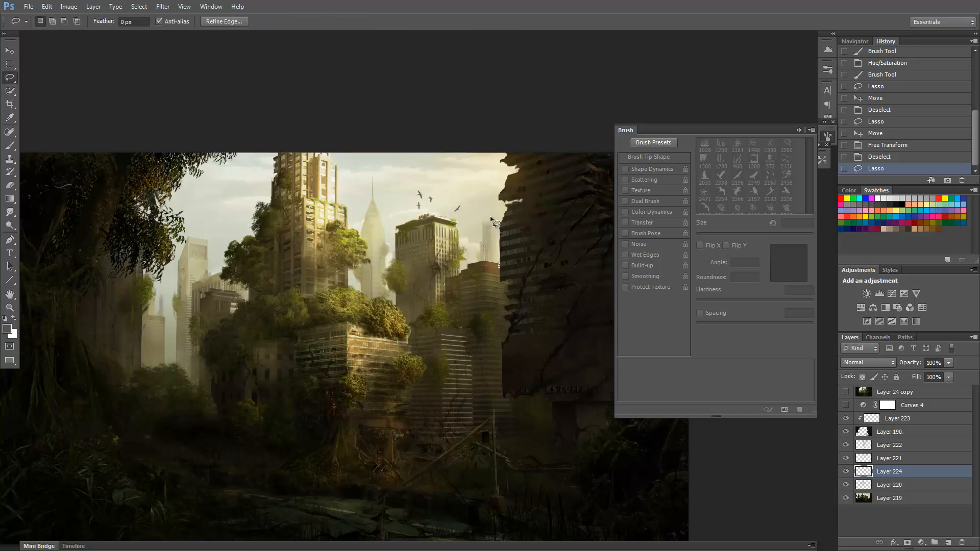
{"action": "key", "text": "e"}
{"action": "mouse_move", "coordinate": [418, 198]}
{"action": "left_mouse_down"}
{"action": "mouse_move", "coordinate": [486, 233]}
{"action": "mouse_move", "coordinate": [361, 209]}
{"action": "left_mouse_up"}
{"action": "left_click_drag", "start_coordinate": [462, 223], "coordinate": [424, 202]}
{"action": "left_click_drag", "start_coordinate": [424, 202], "coordinate": [434, 199]}
{"action": "key", "text": "ctrl+d"}
Try stamping birds with the 2366 px bird tip reduced to 35 px, and undo the stamps.
{"action": "key", "text": "b"}
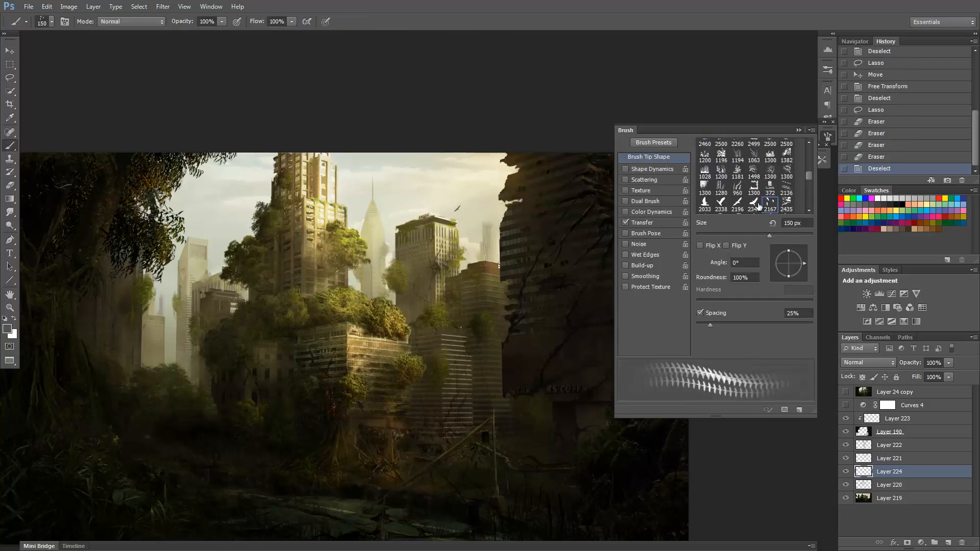
{"action": "left_click", "coordinate": [758, 204]}
{"action": "left_click", "coordinate": [809, 210]}
{"action": "left_click", "coordinate": [737, 202]}
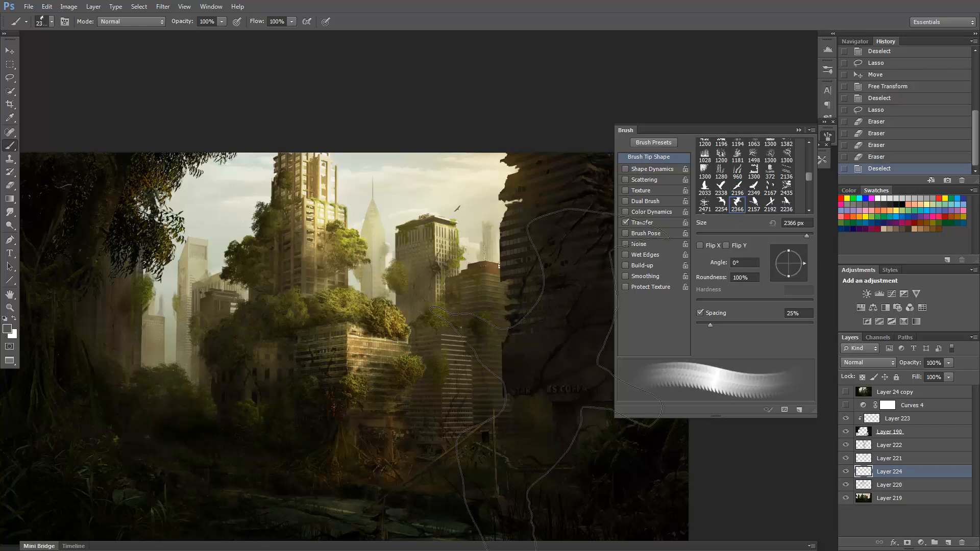
{"action": "left_click", "coordinate": [710, 234]}
{"action": "left_click", "coordinate": [449, 210]}
{"action": "key", "text": "bracketright"}
{"action": "key", "text": "bracketright"}
{"action": "key", "text": "ctrl+z"}
{"action": "left_click", "coordinate": [451, 218]}
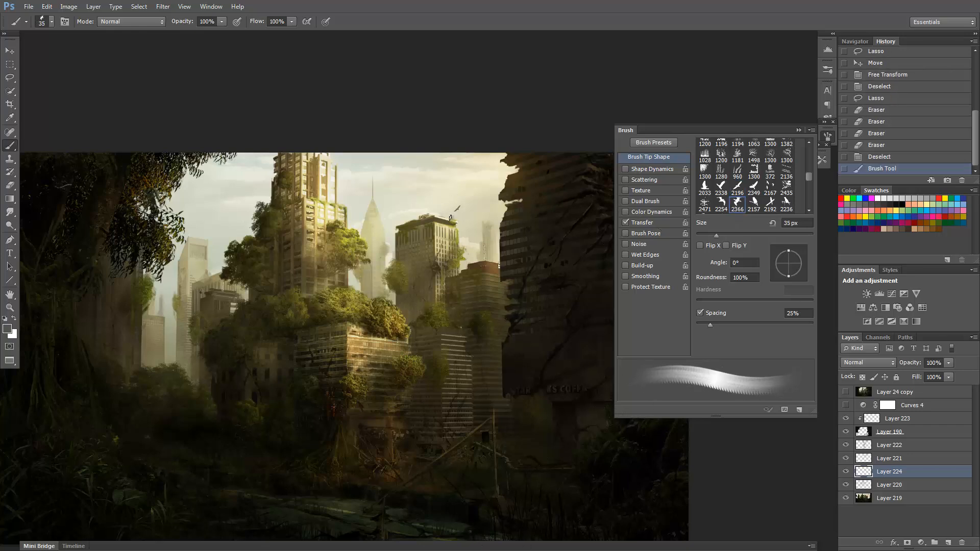
{"action": "left_click", "coordinate": [450, 210]}
{"action": "left_click", "coordinate": [461, 202]}
{"action": "key", "text": "ctrl+alt+z"}
{"action": "key", "text": "ctrl+alt+z"}
Choose the 2196 px bird tip again, reduce its size and stamp two more birds beside the first one.
{"action": "left_click", "coordinate": [735, 190]}
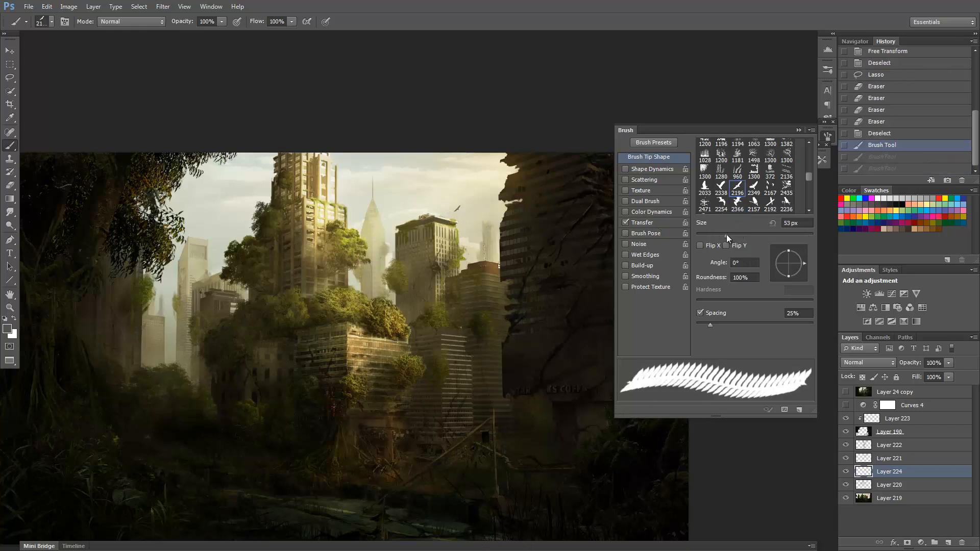
{"action": "left_click_drag", "start_coordinate": [726, 234], "coordinate": [719, 235]}
{"action": "key", "text": "bracketright"}
{"action": "key", "text": "bracketleft"}
{"action": "left_click", "coordinate": [470, 205]}
{"action": "key", "text": "bracketleft"}
{"action": "left_click", "coordinate": [467, 215]}
{"action": "key", "text": "z"}
{"action": "left_click", "coordinate": [488, 244], "text": "alt"}
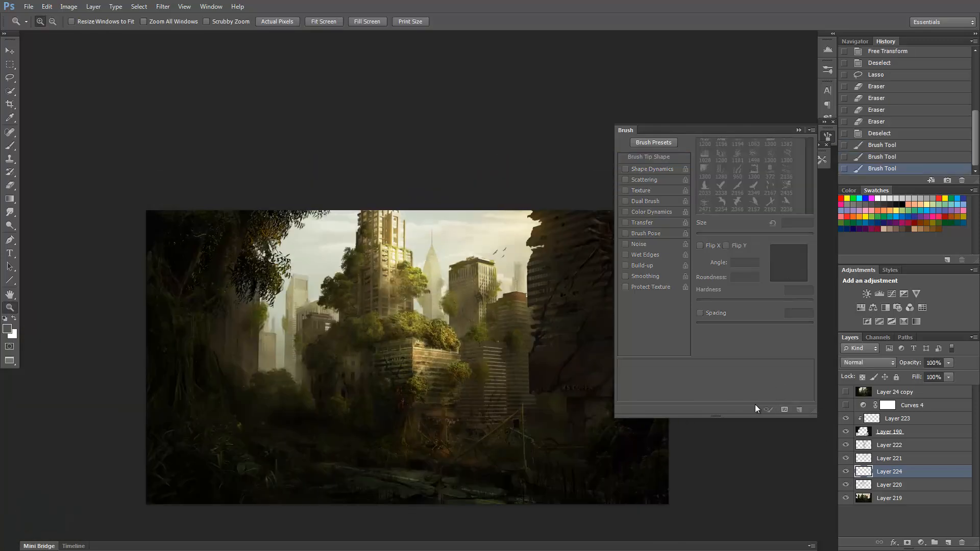
Select Layer 222 and load the soft 400 px brush preset with 30% opacity and flow.
{"action": "left_click", "coordinate": [861, 444]}
{"action": "key", "text": "b"}
{"action": "left_click", "coordinate": [820, 160]}
{"action": "left_click", "coordinate": [649, 249]}
{"action": "left_click", "coordinate": [820, 159]}
{"action": "left_click", "coordinate": [826, 139]}
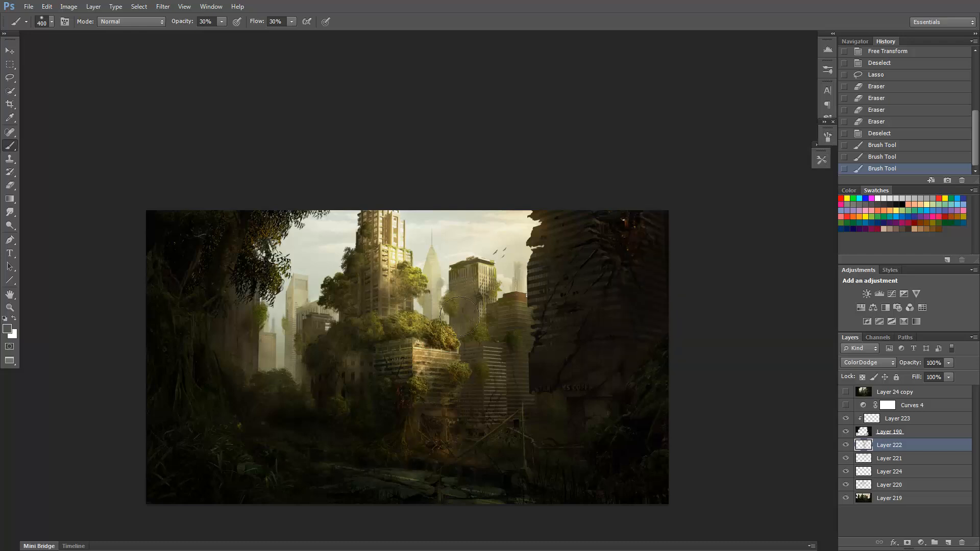
Reduce the brush to 150 px and dab a warm brown glow on Layer 222 around the casino building's roof and the birds.
{"action": "left_click", "coordinate": [469, 322], "text": "alt"}
{"action": "key", "text": "bracketleft"}
{"action": "key", "text": "bracketleft"}
{"action": "key", "text": "bracketleft"}
{"action": "key", "text": "bracketleft"}
{"action": "key", "text": "bracketleft"}
{"action": "left_click", "coordinate": [521, 249]}
{"action": "left_click", "coordinate": [490, 256]}
{"action": "left_click", "coordinate": [481, 256]}
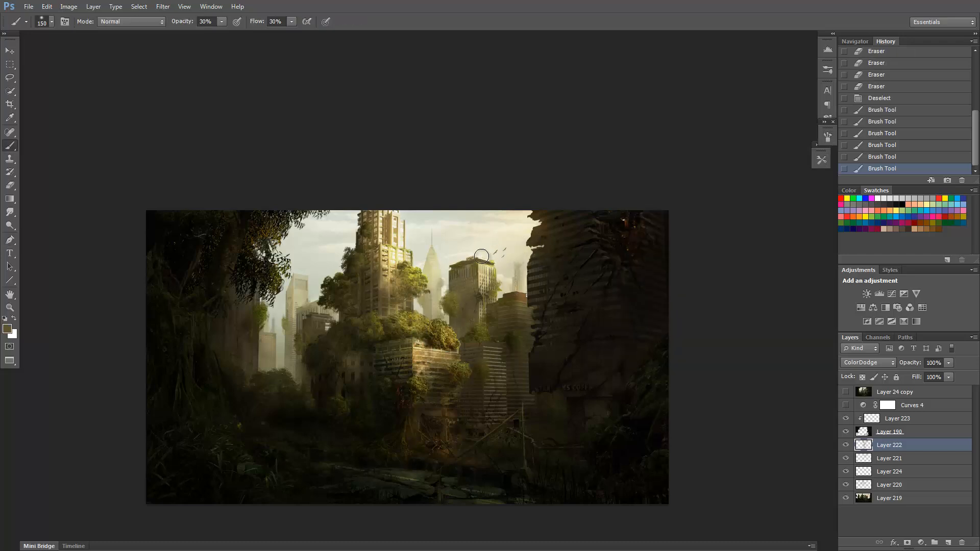
Reduce the brush to 80 px and dab subtle glow on the casino building's top edge and the distant spire.
{"action": "key", "text": "bracketleft"}
{"action": "key", "text": "bracketleft"}
{"action": "key", "text": "bracketleft"}
{"action": "key", "text": "bracketleft"}
{"action": "left_click_drag", "start_coordinate": [437, 268], "coordinate": [426, 275]}
{"action": "left_click_drag", "start_coordinate": [335, 315], "coordinate": [310, 321]}
{"action": "key", "text": "ctrl+z"}
{"action": "left_click", "coordinate": [473, 258]}
{"action": "left_click", "coordinate": [472, 260]}
{"action": "left_click", "coordinate": [436, 270]}
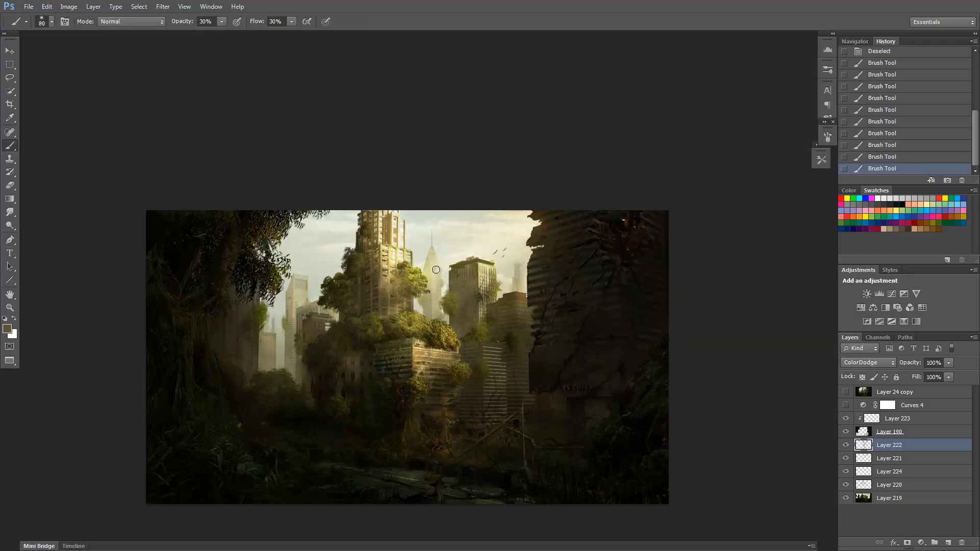
{"action": "left_click", "coordinate": [436, 269]}
{"action": "scroll", "coordinate": [554, 354], "scroll_direction": "down", "scroll_amount": 1}
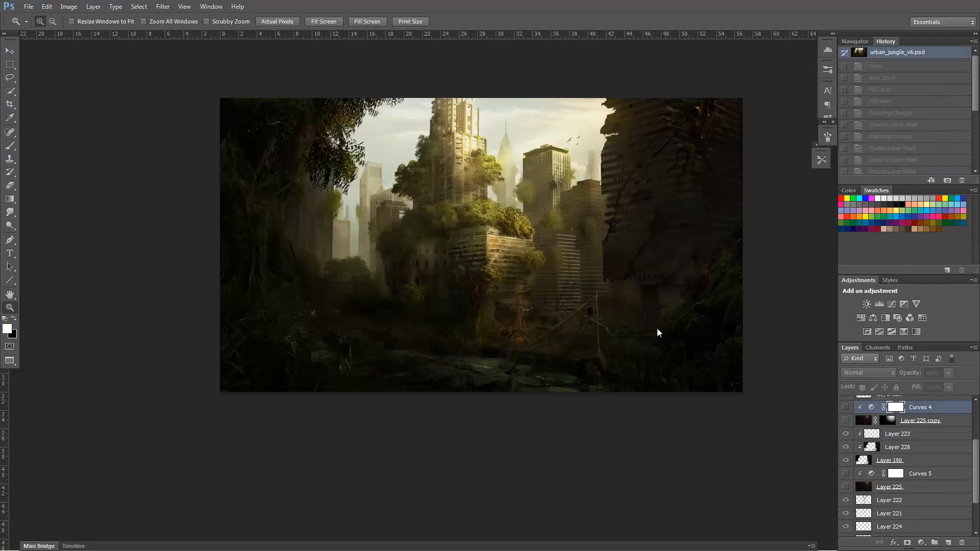
Make the lens flare layer, Layer 225 copy, visible and select it.
{"action": "left_click_drag", "start_coordinate": [586, 285], "coordinate": [540, 326]}
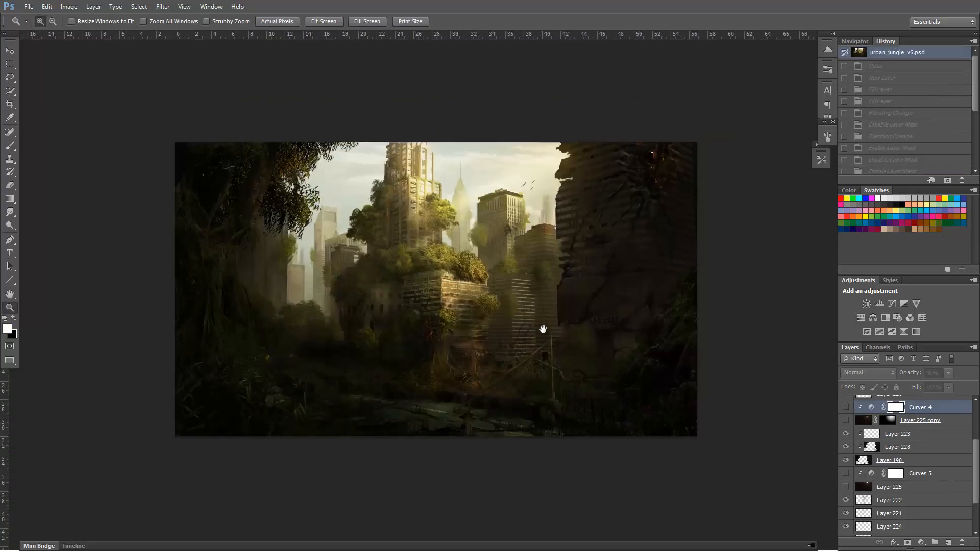
{"action": "left_click_drag", "start_coordinate": [578, 355], "coordinate": [603, 356]}
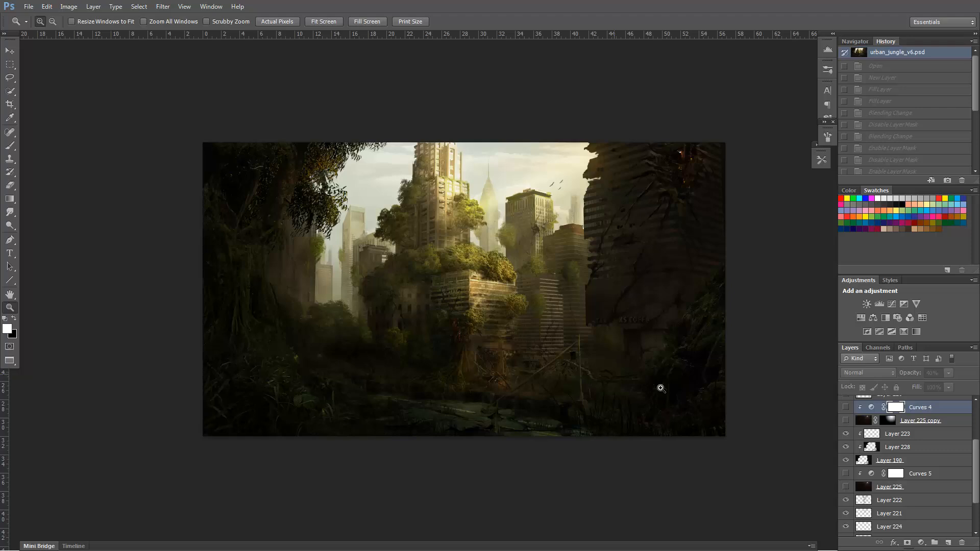
{"action": "left_click", "coordinate": [846, 420]}
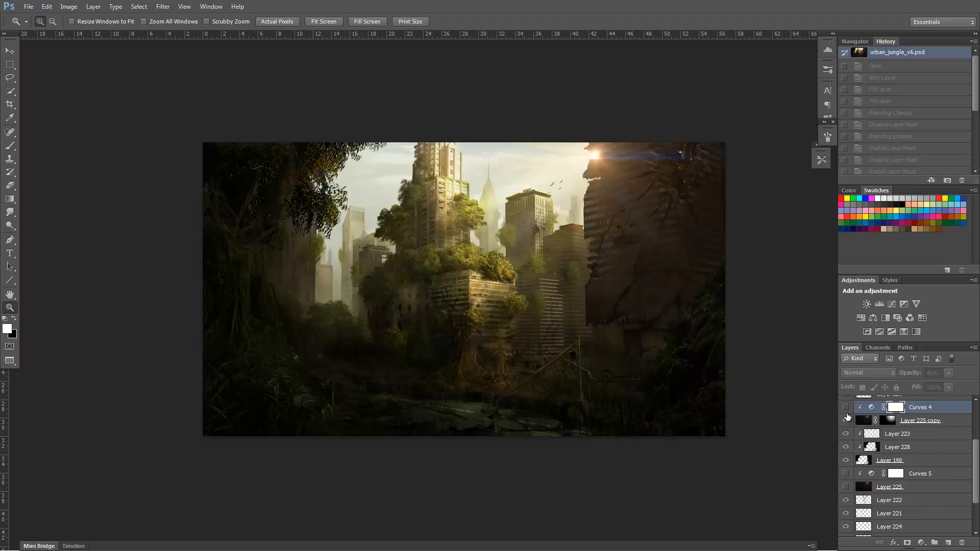
{"action": "left_click", "coordinate": [845, 408]}
{"action": "left_click", "coordinate": [863, 421]}
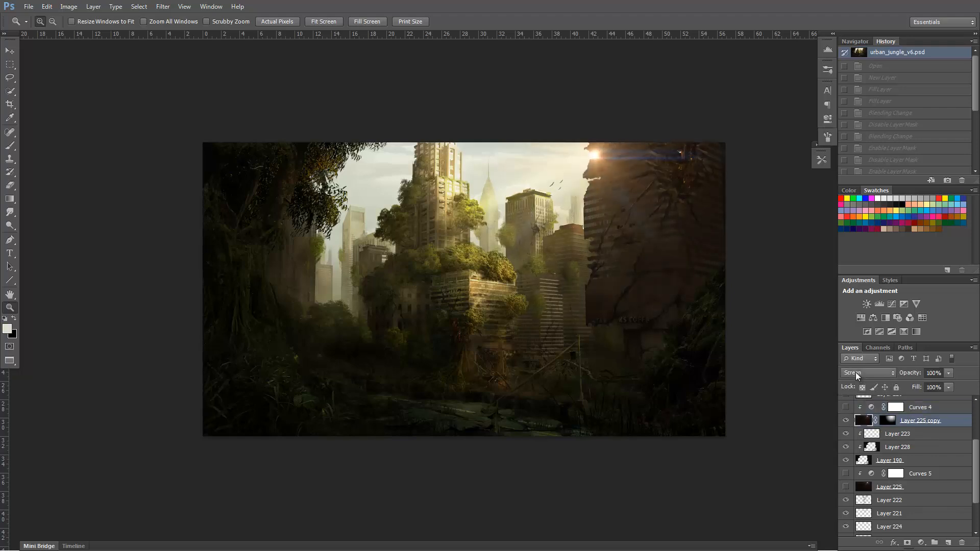
Switch Layer 225 copy to Normal blending and disable its mask to show the full lens flare on black.
{"action": "left_click", "coordinate": [855, 372]}
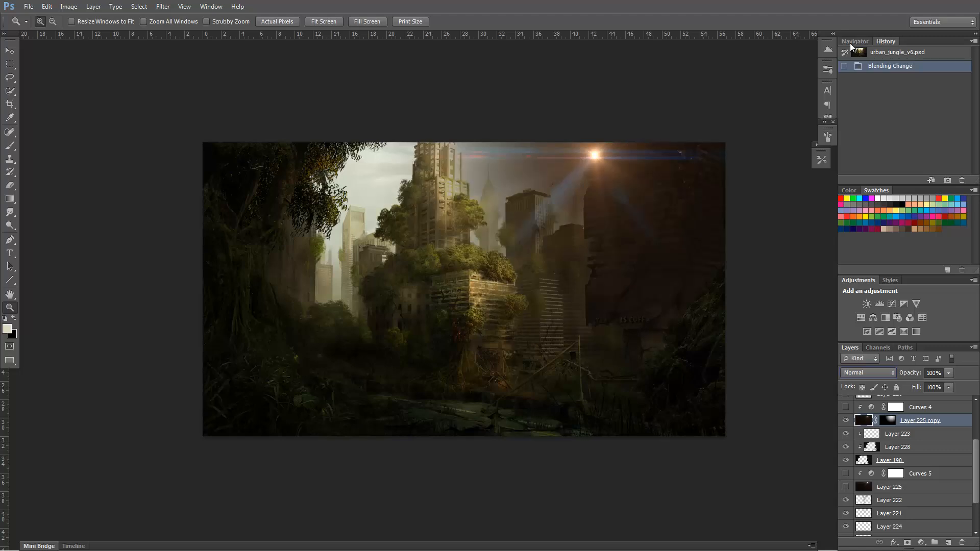
{"action": "left_click", "coordinate": [890, 426], "text": "shift"}
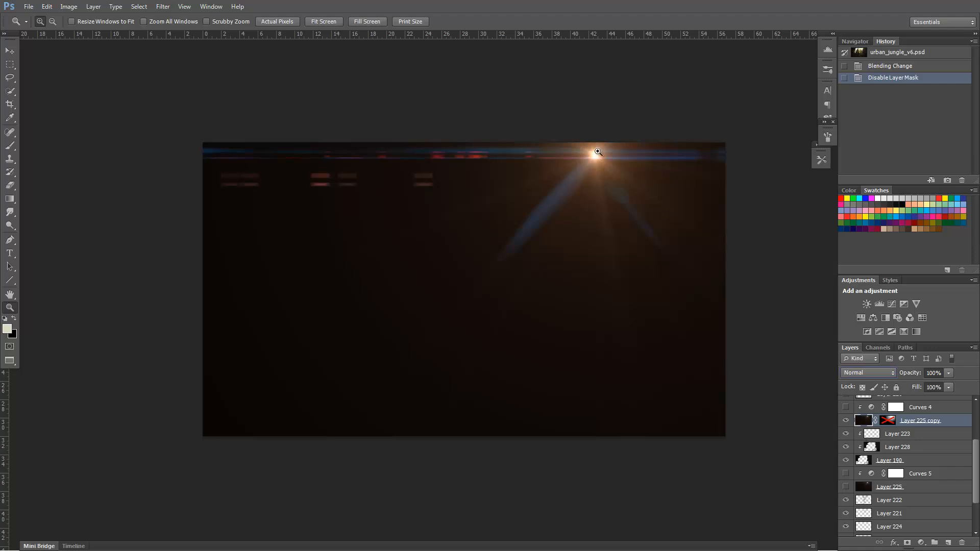
{"action": "left_click", "coordinate": [846, 420]}
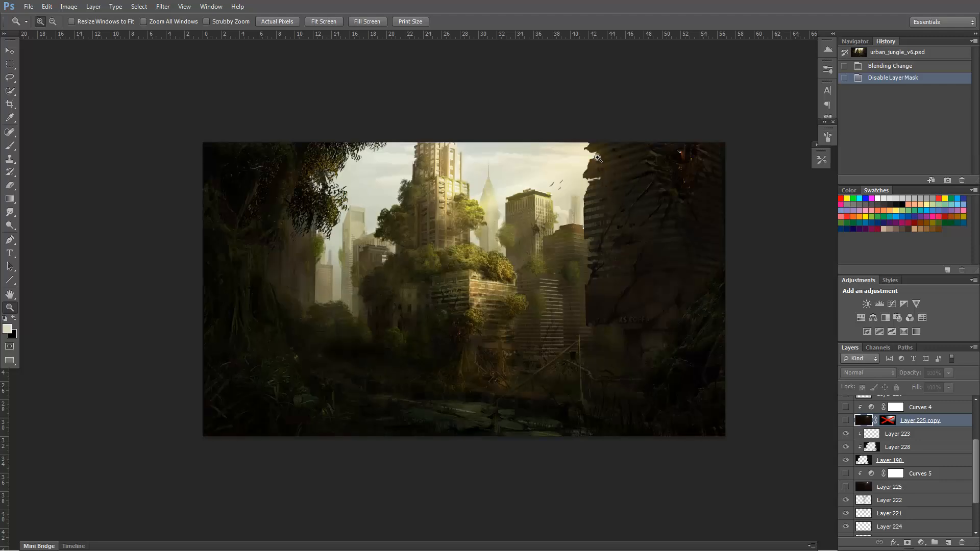
{"action": "left_click", "coordinate": [846, 420]}
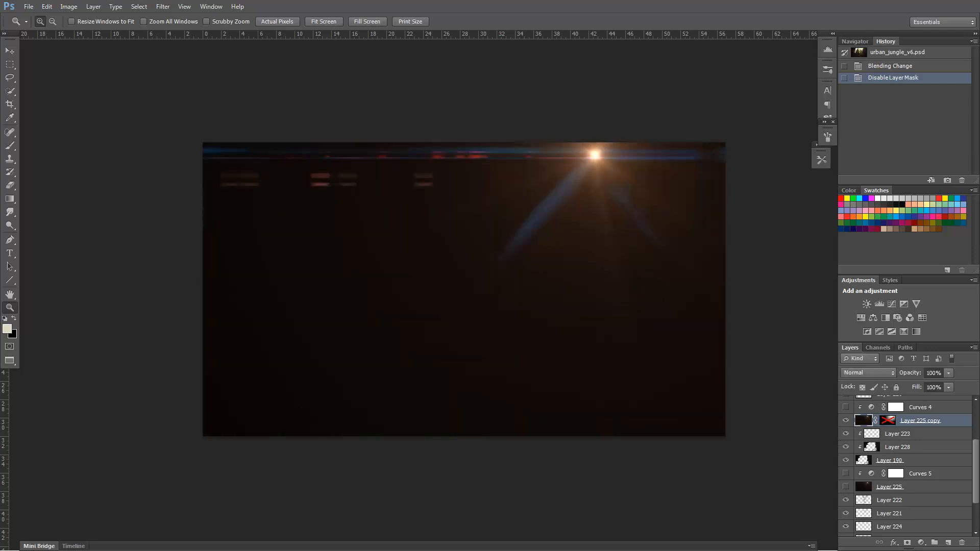
Set the blending mode of Layer 225 copy to Screen, comparing it once with Normal.
{"action": "left_click", "coordinate": [853, 372]}
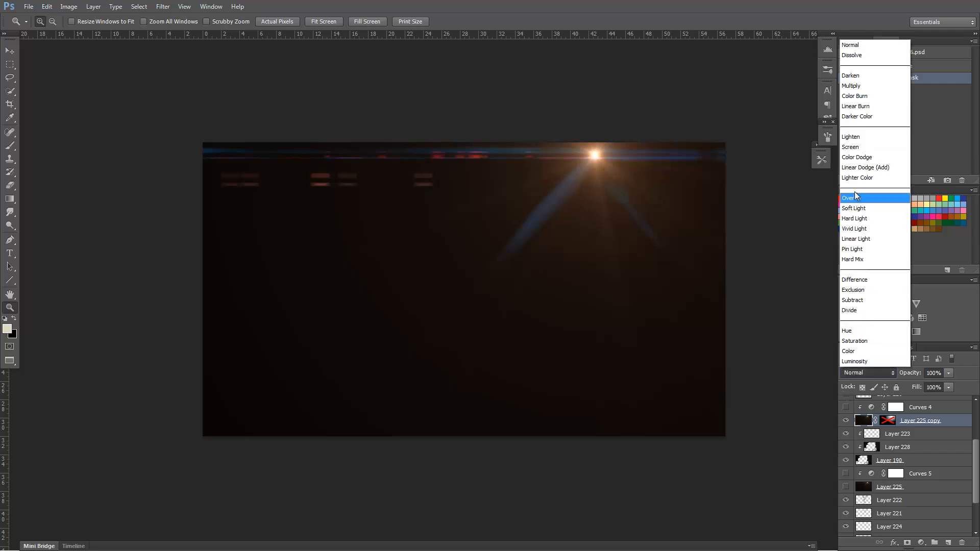
{"action": "left_click", "coordinate": [867, 149]}
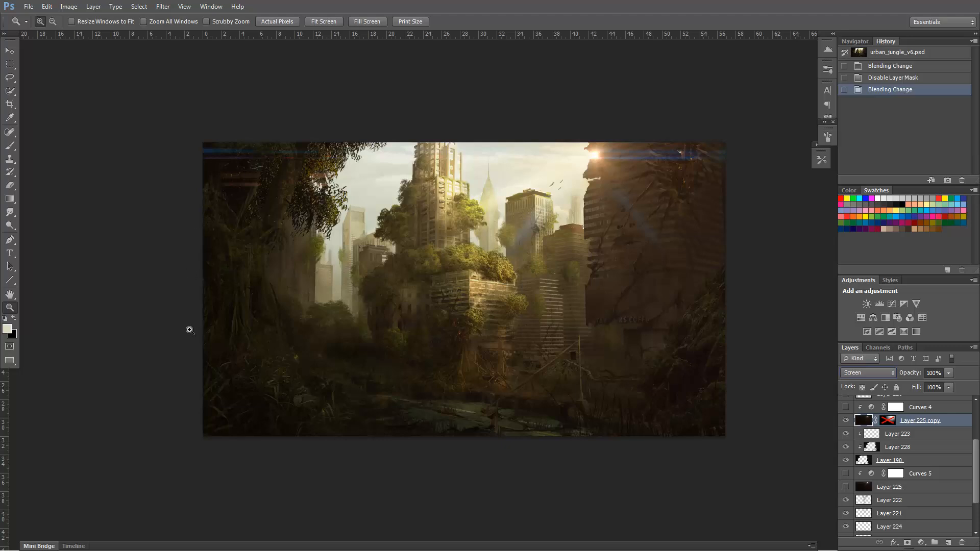
{"action": "left_click", "coordinate": [877, 373]}
{"action": "left_click", "coordinate": [857, 42]}
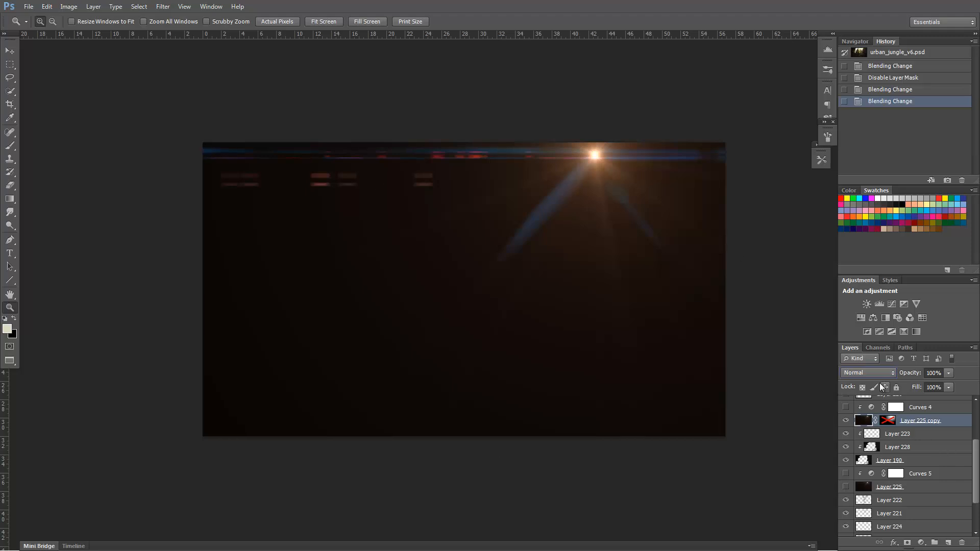
{"action": "left_click", "coordinate": [867, 373]}
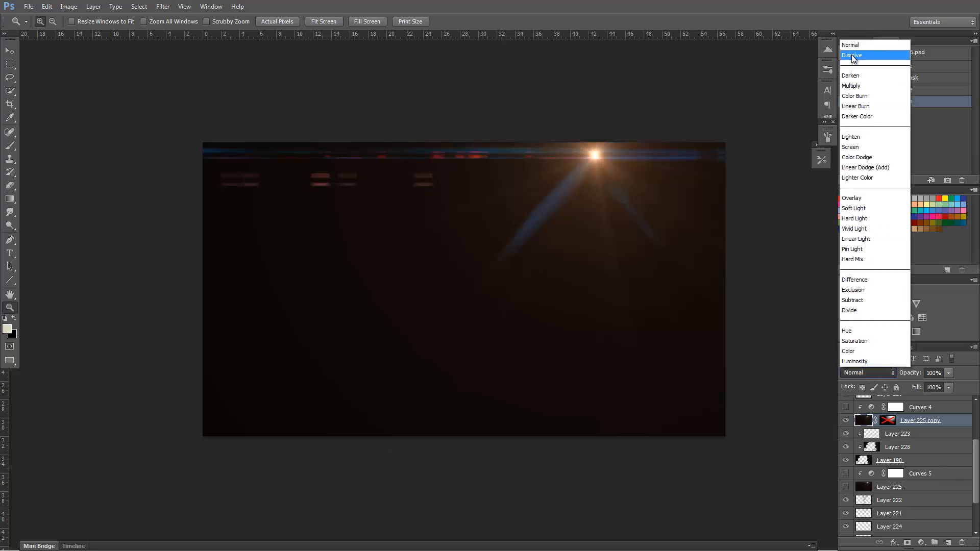
{"action": "left_click", "coordinate": [859, 147]}
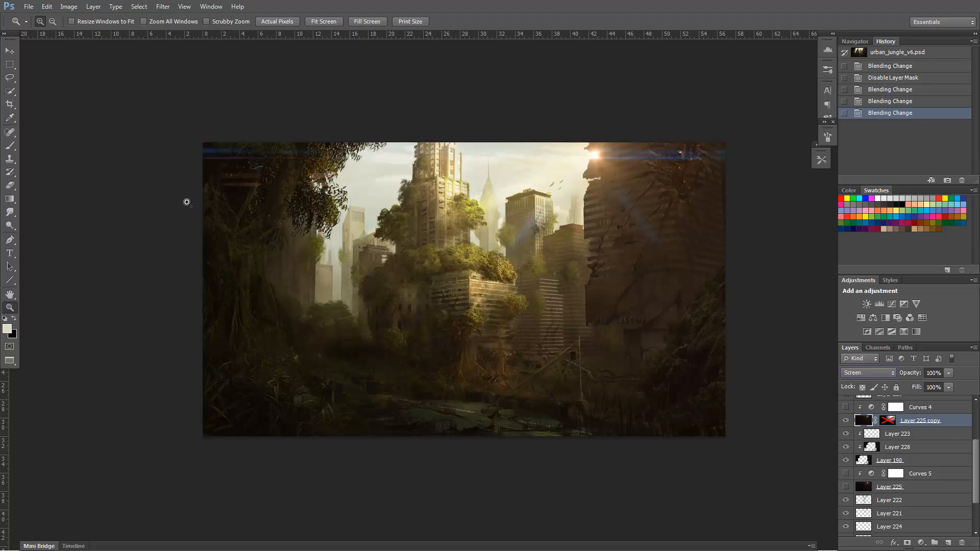
Compare the painting with and without the unmasked flare, and re-enable the mask on Layer 225 copy.
{"action": "left_click", "coordinate": [845, 420]}
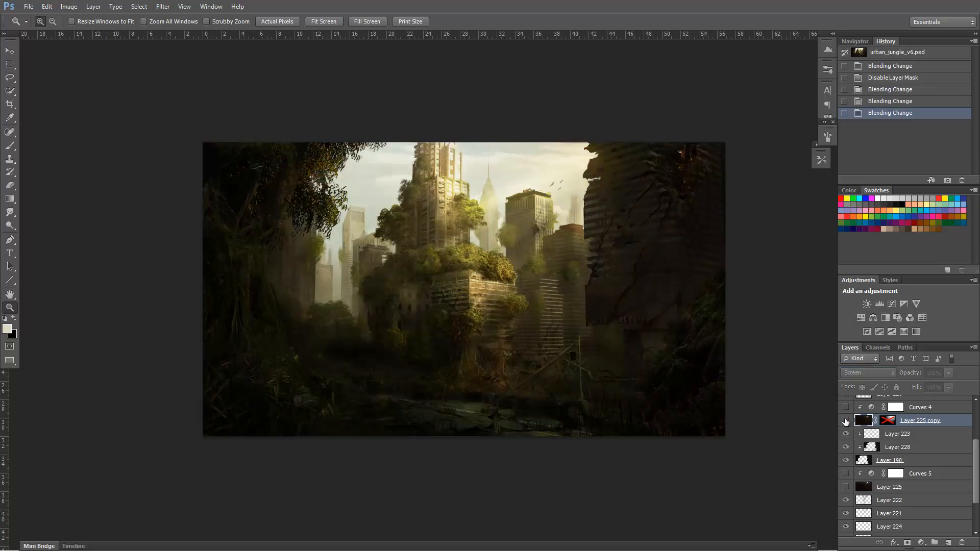
{"action": "left_click", "coordinate": [845, 421]}
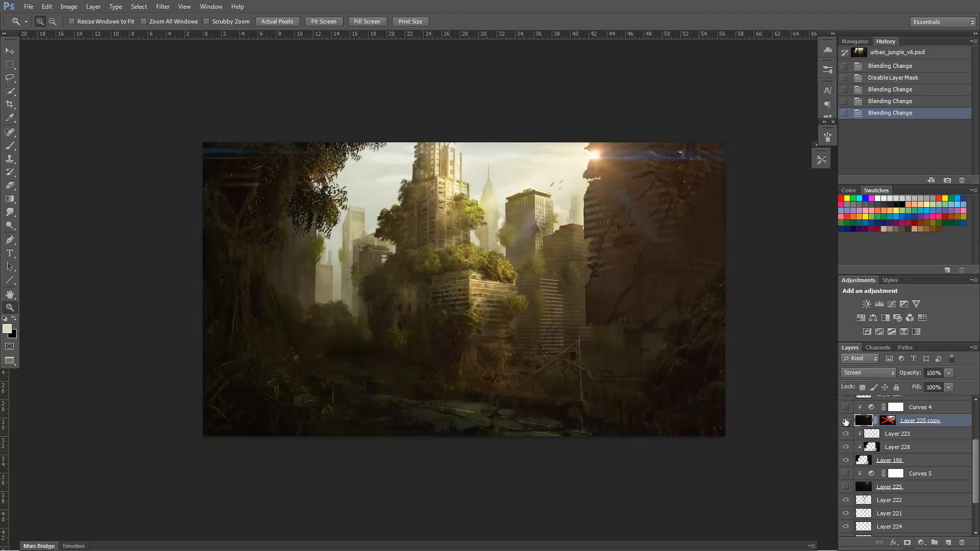
{"action": "left_click", "coordinate": [887, 421], "text": "shift"}
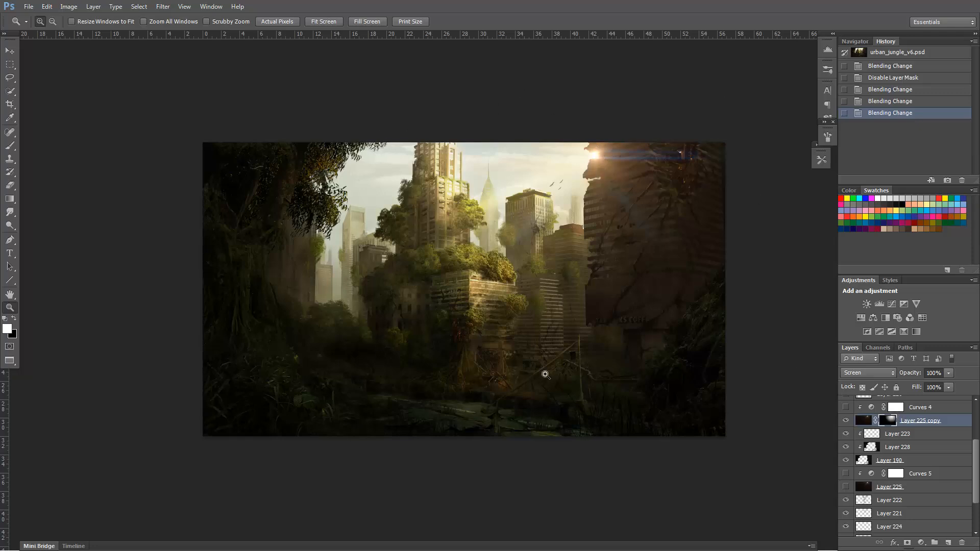
Make the Curves 4 adjustment above the flare visible and review its RGB curve.
{"action": "left_click", "coordinate": [845, 407]}
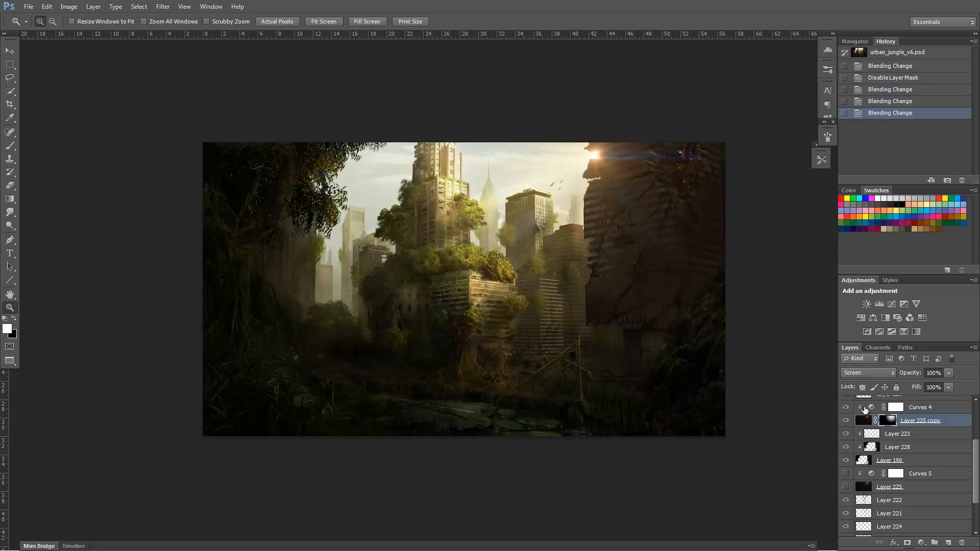
{"action": "left_click", "coordinate": [870, 408]}
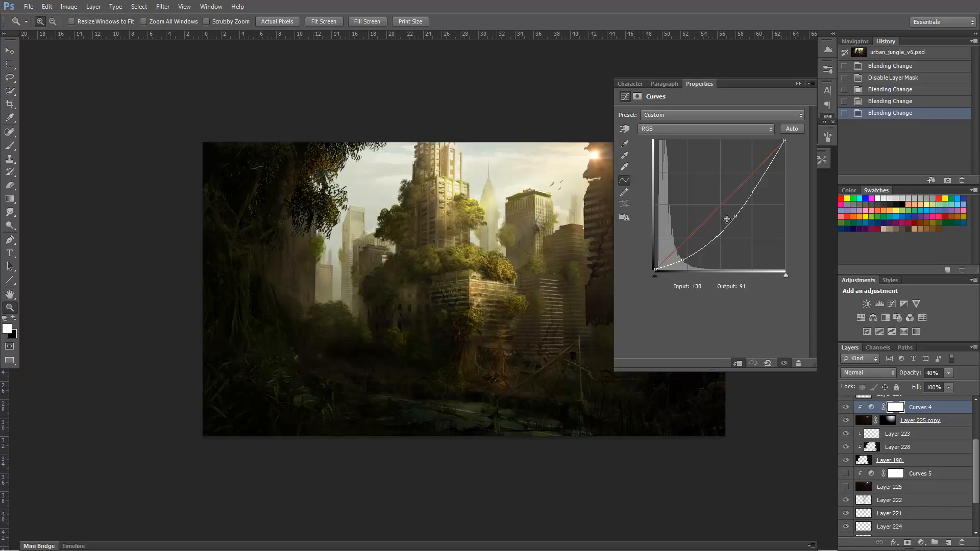
{"action": "left_click", "coordinate": [798, 84]}
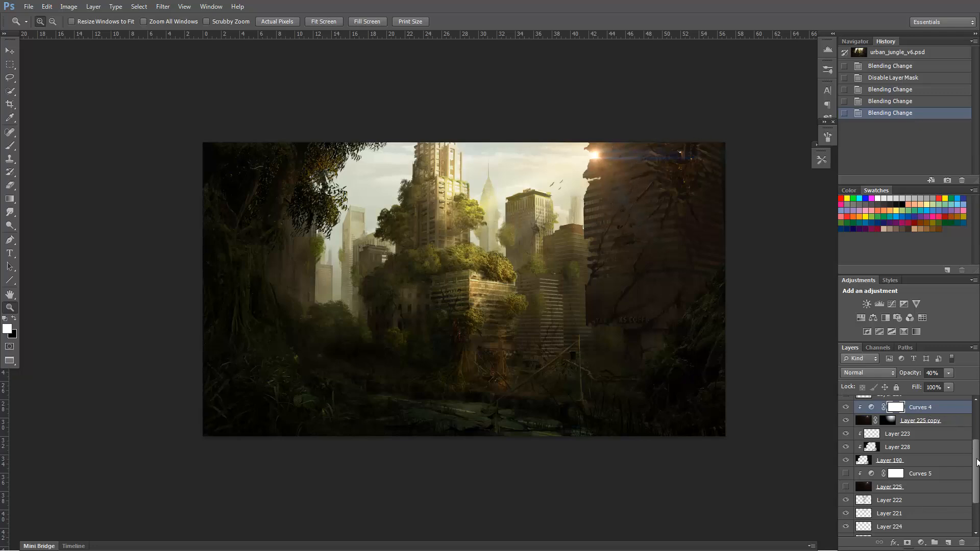
Hide Curves 4 and Layer 225 copy, and make the lower flare on Layer 225 visible.
{"action": "mouse_move", "coordinate": [977, 467]}
{"action": "left_mouse_down"}
{"action": "mouse_move", "coordinate": [976, 482]}
{"action": "mouse_move", "coordinate": [976, 471]}
{"action": "left_mouse_up"}
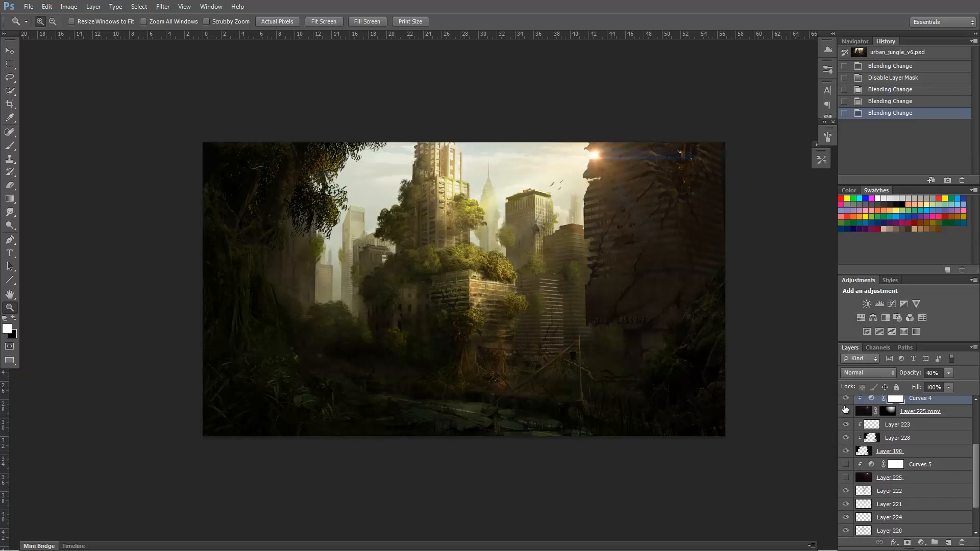
{"action": "left_click_drag", "start_coordinate": [845, 412], "coordinate": [845, 402]}
{"action": "left_click", "coordinate": [845, 477]}
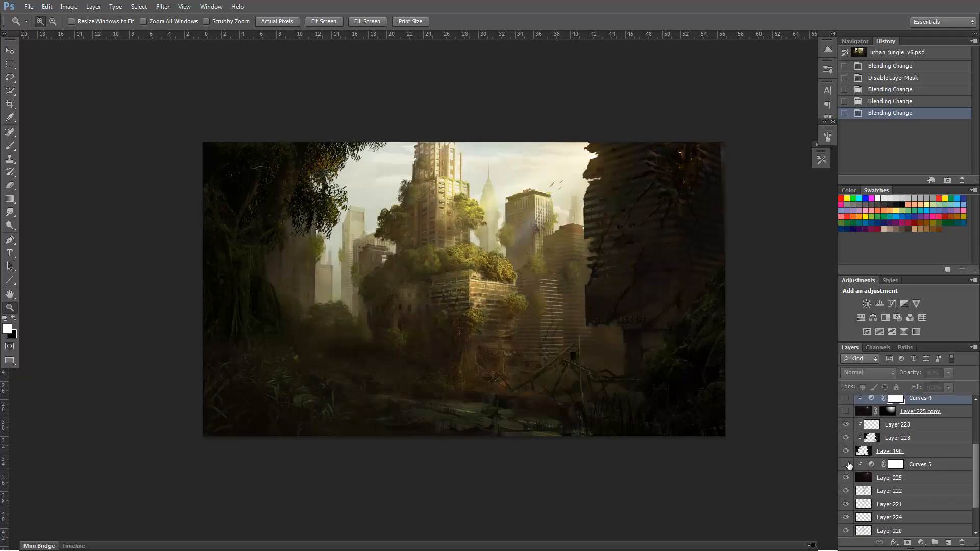
Inspect Layer 225's flare by hiding and re-showing the foreground Layers 228 and 190 and toggling the flare itself.
{"action": "left_click", "coordinate": [846, 440]}
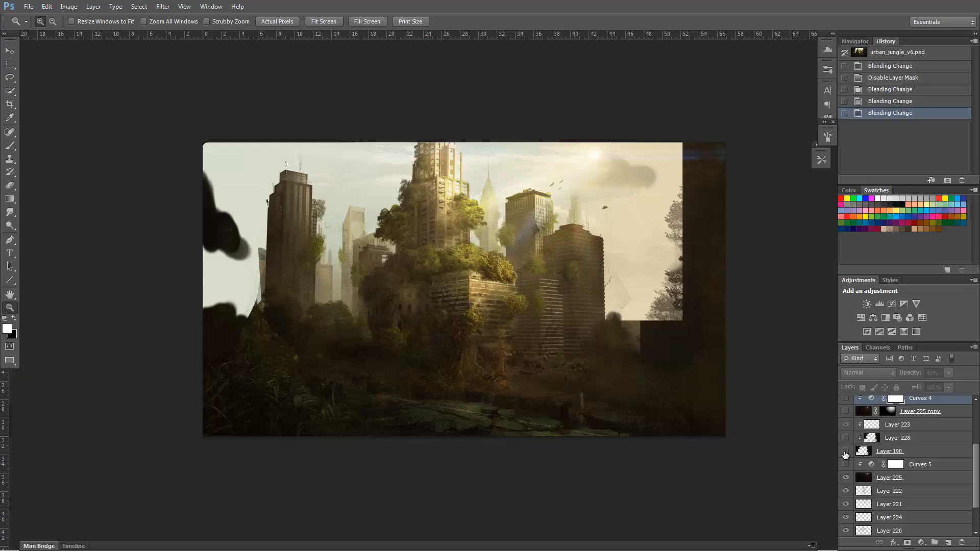
{"action": "left_click", "coordinate": [845, 452]}
{"action": "left_click", "coordinate": [845, 441]}
{"action": "left_click", "coordinate": [846, 477]}
{"action": "left_click", "coordinate": [846, 477]}
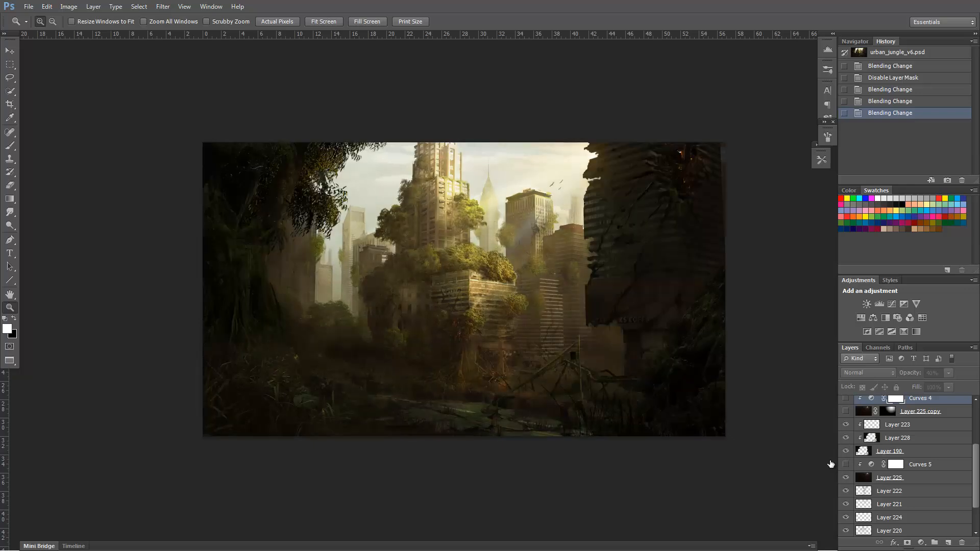
Show Layer 225 copy and Curves 4 again, and compare the painting with and without Layer 225 and its Curves 5, leaving both visible.
{"action": "left_click", "coordinate": [845, 411]}
{"action": "left_click", "coordinate": [846, 398]}
{"action": "left_click", "coordinate": [846, 477]}
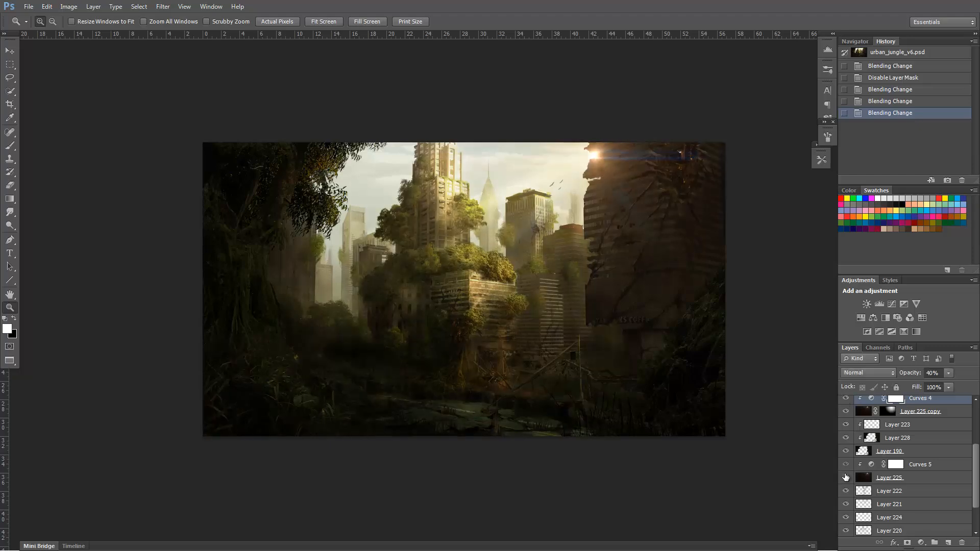
{"action": "left_click", "coordinate": [845, 477]}
{"action": "left_click", "coordinate": [845, 477]}
{"action": "left_click", "coordinate": [845, 477]}
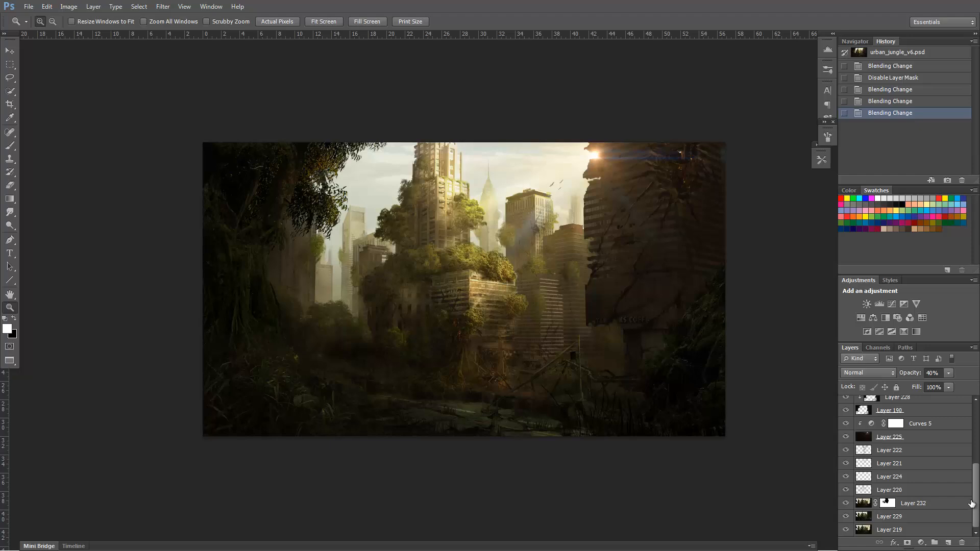
Check the painting with and without Layer 230, and stamp all visible layers into a new layer directly above Curves 4.
{"action": "scroll", "coordinate": [968, 441], "scroll_direction": "up", "scroll_amount": 3}
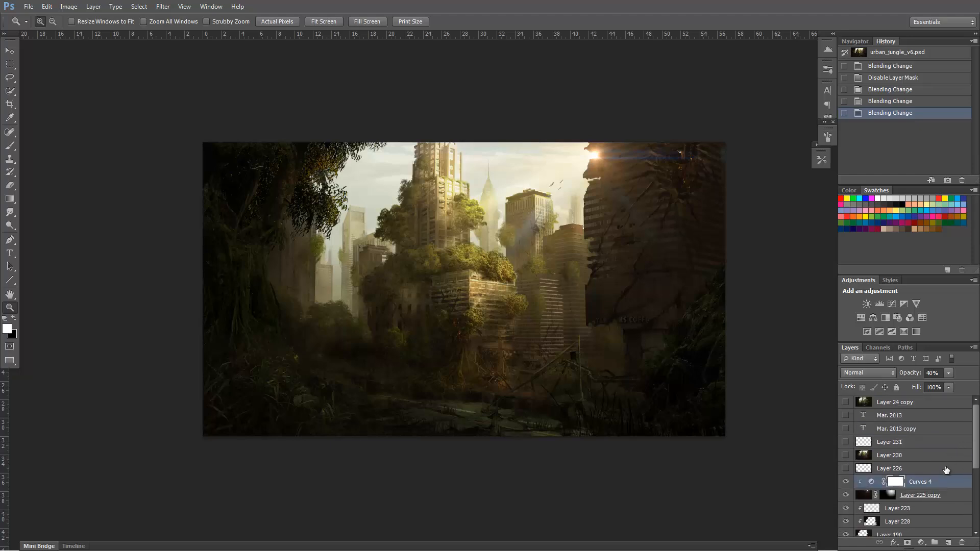
{"action": "left_click", "coordinate": [845, 455]}
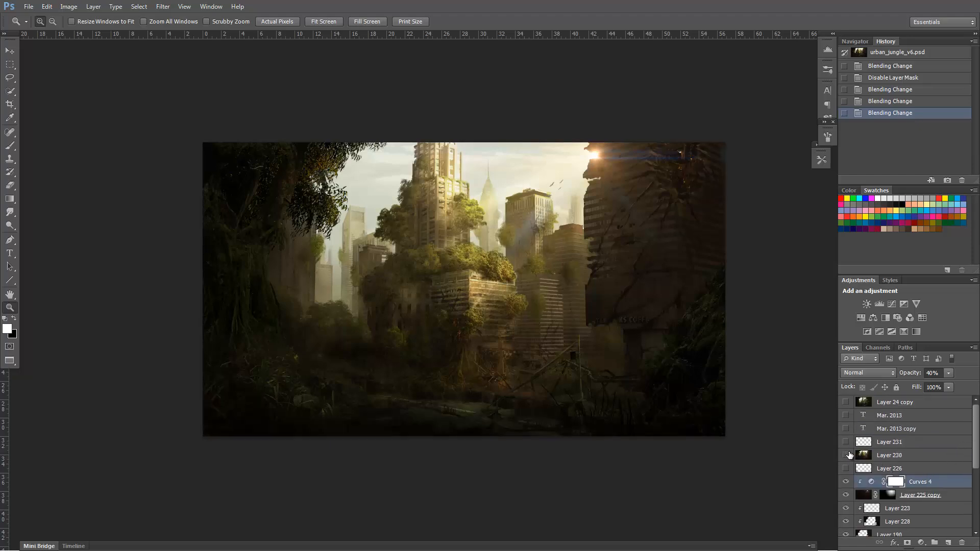
{"action": "left_click", "coordinate": [846, 454]}
{"action": "left_click_drag", "start_coordinate": [899, 467], "coordinate": [899, 459]}
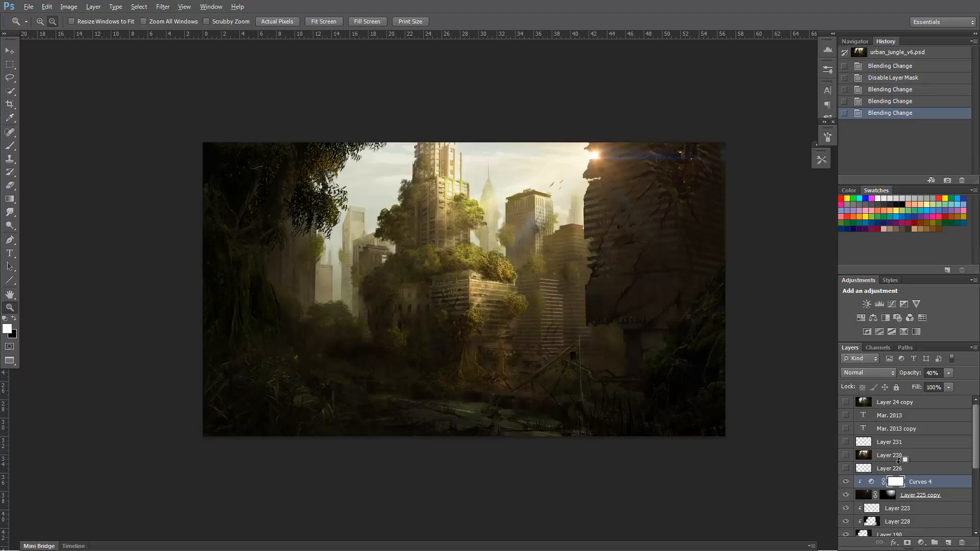
{"action": "key", "text": "ctrl+shift+alt+e"}
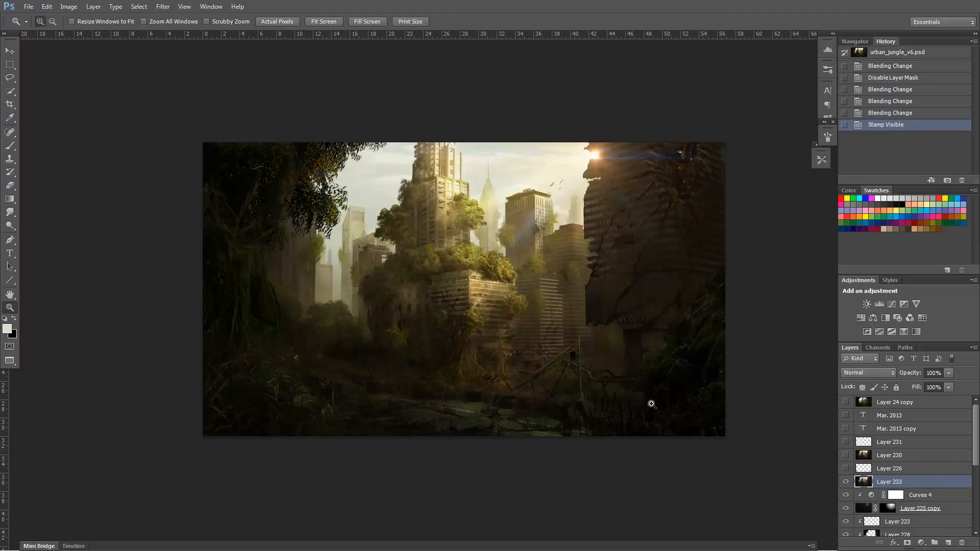
Try widening the stamped layer's lower edge in perspective to about 107% width and 103% height, compare it with the original, and undo it.
{"action": "key", "text": "ctrl+t"}
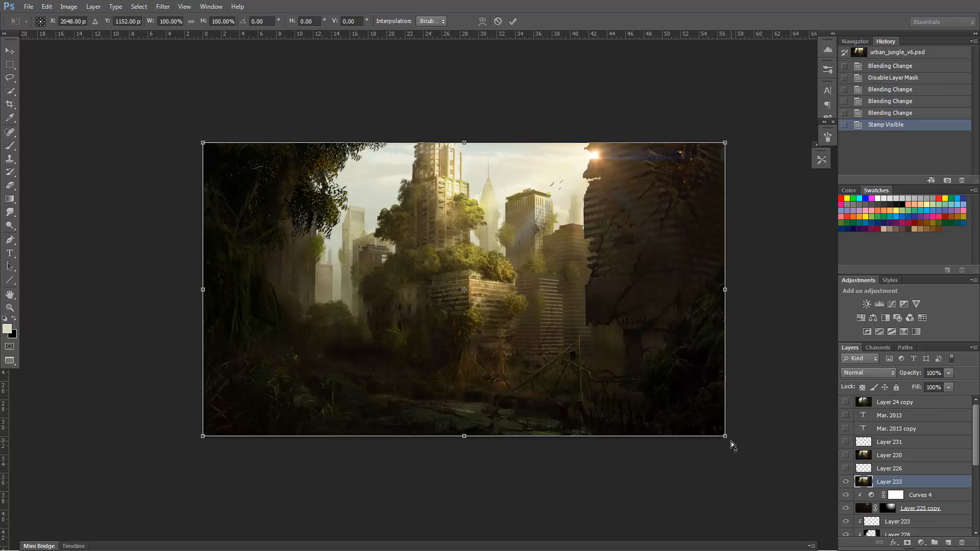
{"action": "left_click_drag", "start_coordinate": [727, 440], "coordinate": [756, 440]}
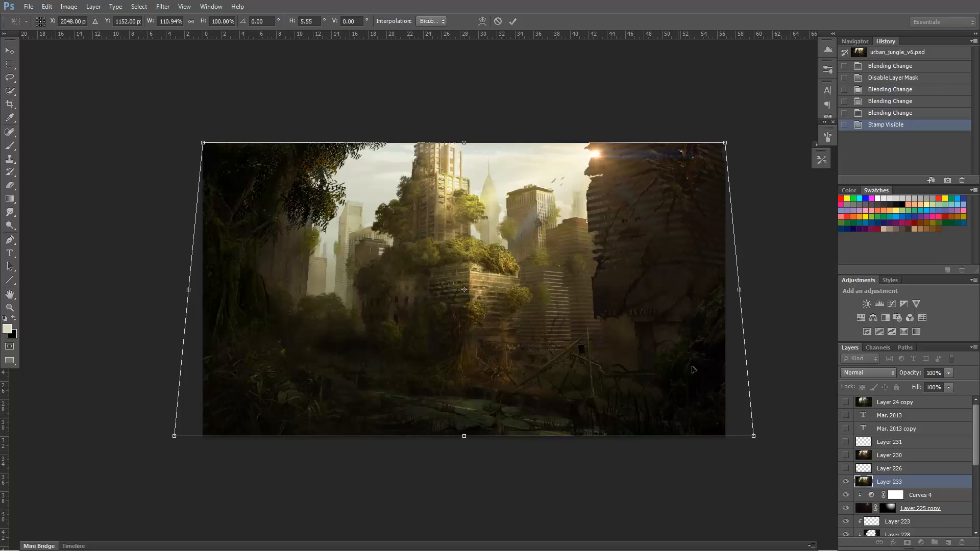
{"action": "left_click_drag", "start_coordinate": [757, 438], "coordinate": [753, 437]}
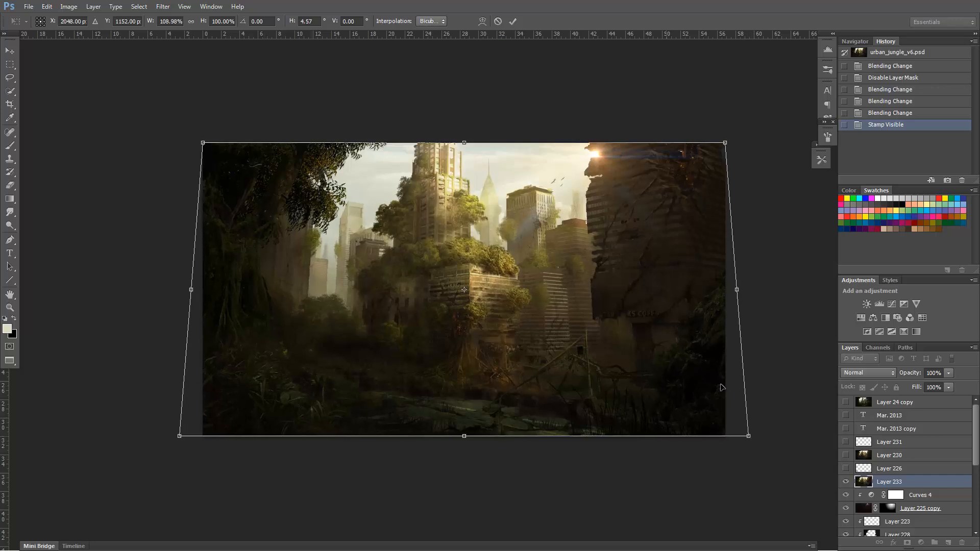
{"action": "left_click_drag", "start_coordinate": [750, 439], "coordinate": [745, 440]}
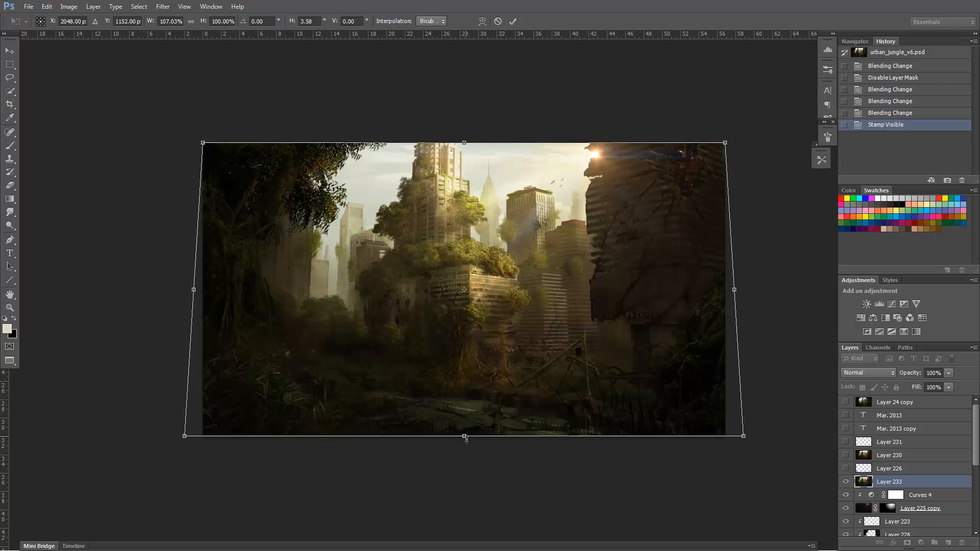
{"action": "left_click_drag", "start_coordinate": [466, 438], "coordinate": [471, 444]}
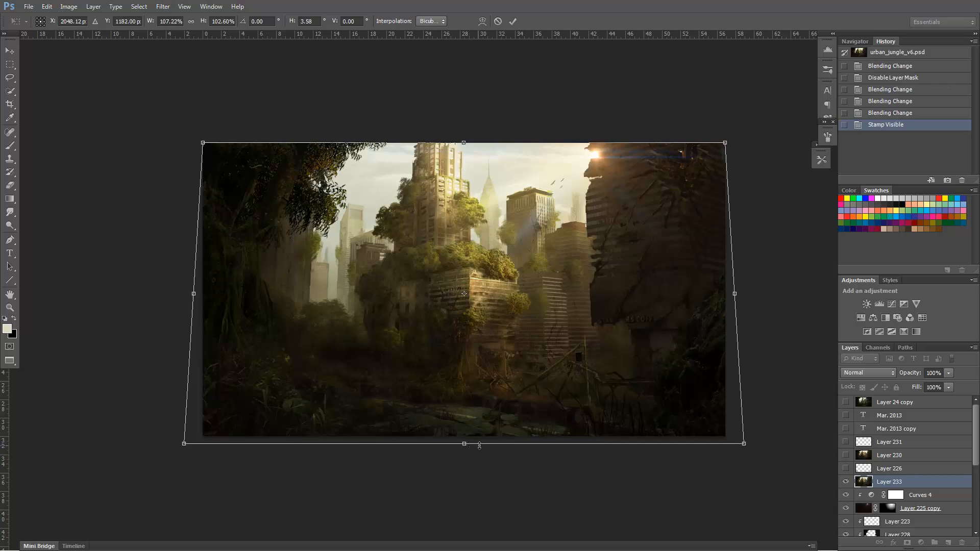
{"action": "key", "text": "Return"}
{"action": "left_click", "coordinate": [845, 482]}
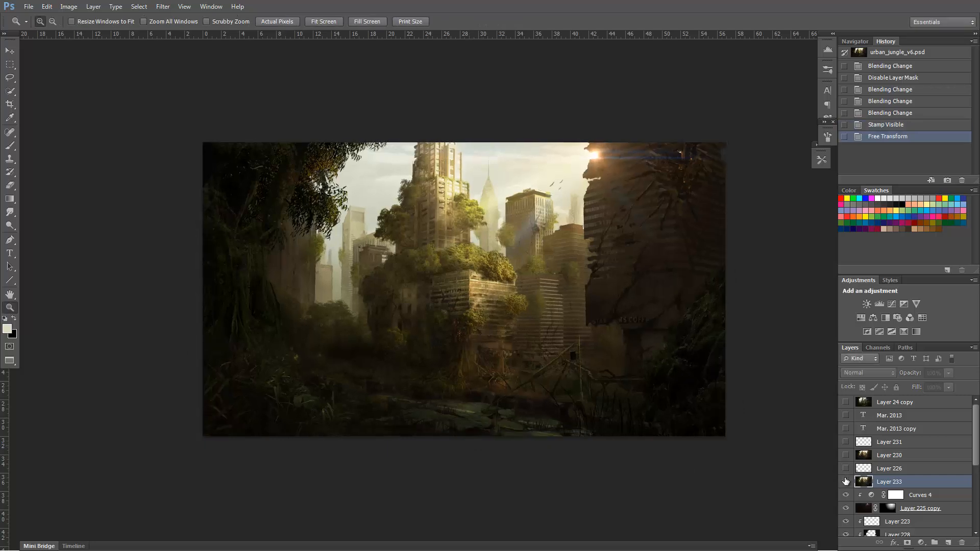
{"action": "key", "text": "ctrl+z"}
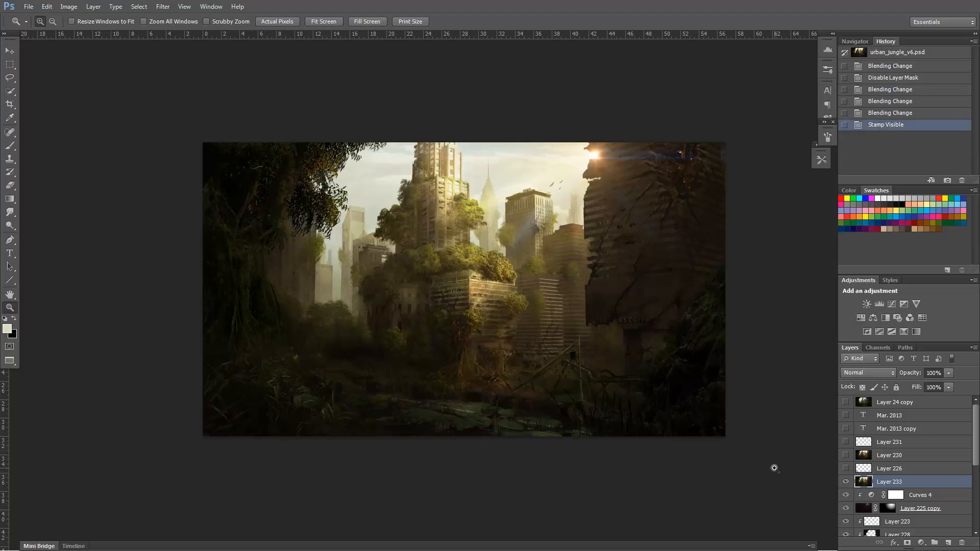
Free-transform the stamped layer, spreading its lower edge in perspective to about 109% width and stretching its height to about 103%.
{"action": "key", "text": "ctrl+t"}
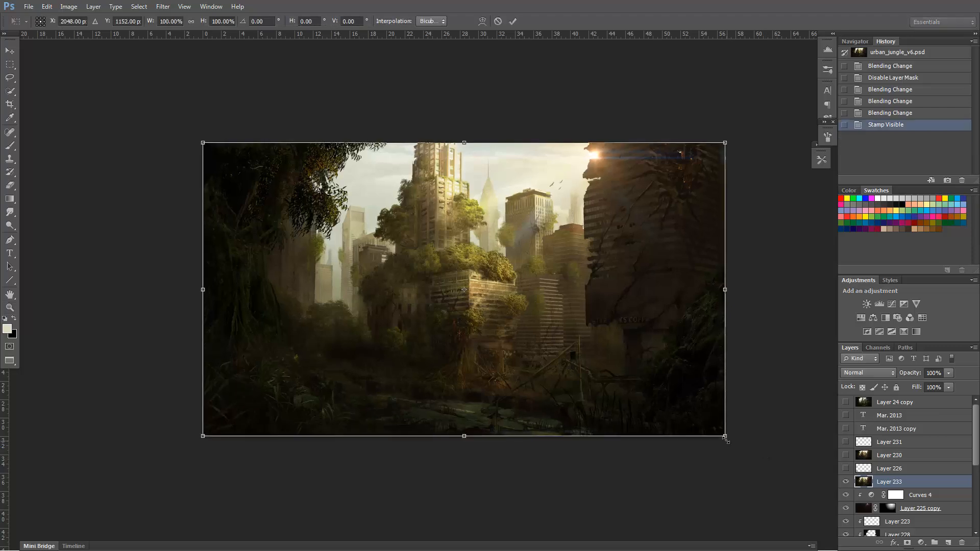
{"action": "left_click_drag", "start_coordinate": [733, 440], "coordinate": [763, 439]}
{"action": "left_click_drag", "start_coordinate": [465, 437], "coordinate": [464, 445]}
{"action": "left_click_drag", "start_coordinate": [756, 446], "coordinate": [748, 447]}
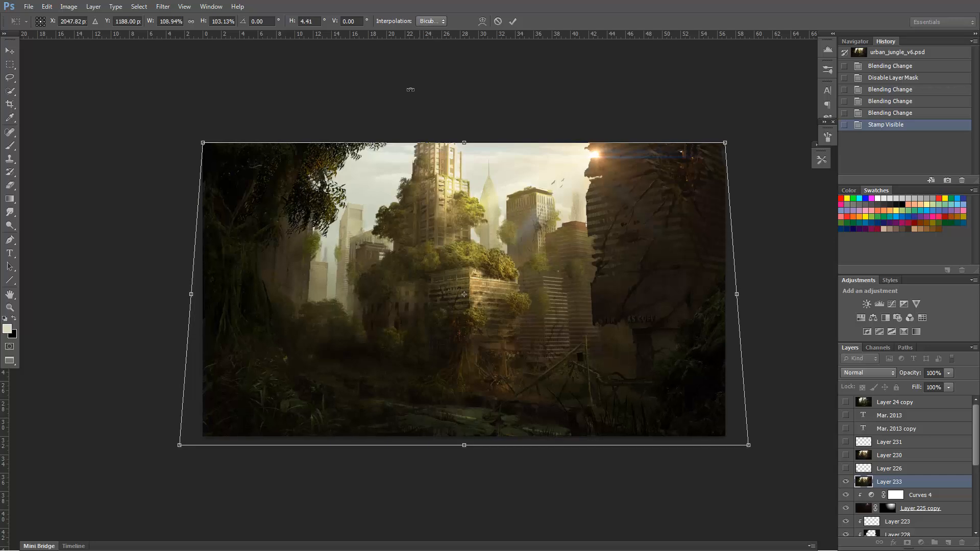
Apply a subtle preset warp to the stamped layer, adjust its bend, commit the transform, and compare the painting with and without it.
{"action": "left_click", "coordinate": [483, 21]}
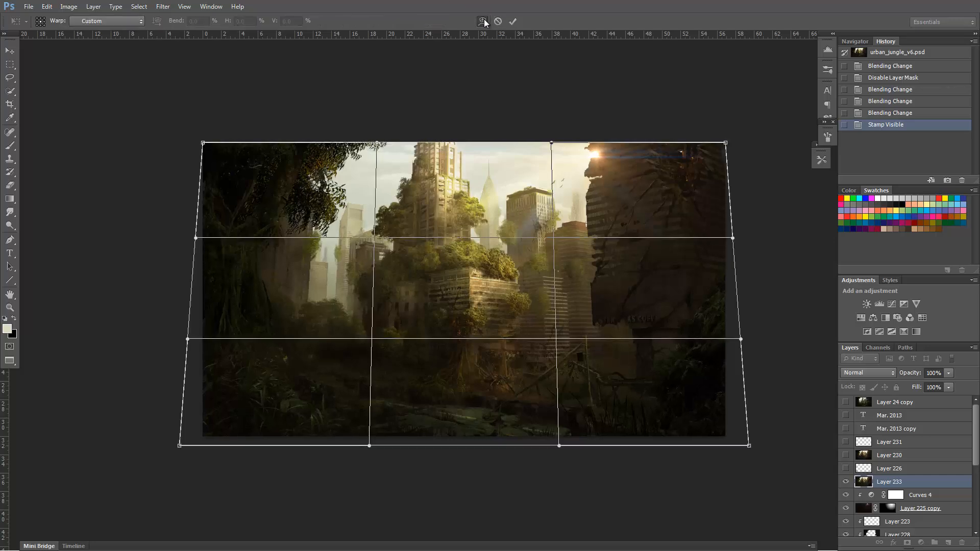
{"action": "left_click", "coordinate": [121, 22]}
{"action": "left_click", "coordinate": [111, 207]}
{"action": "left_click_drag", "start_coordinate": [463, 225], "coordinate": [464, 237]}
{"action": "left_click", "coordinate": [512, 21]}
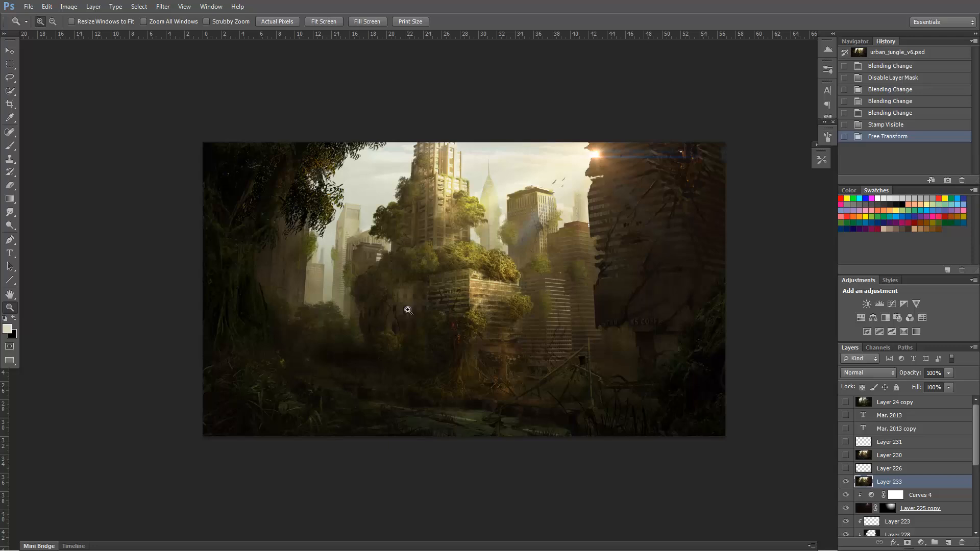
{"action": "left_click", "coordinate": [845, 483]}
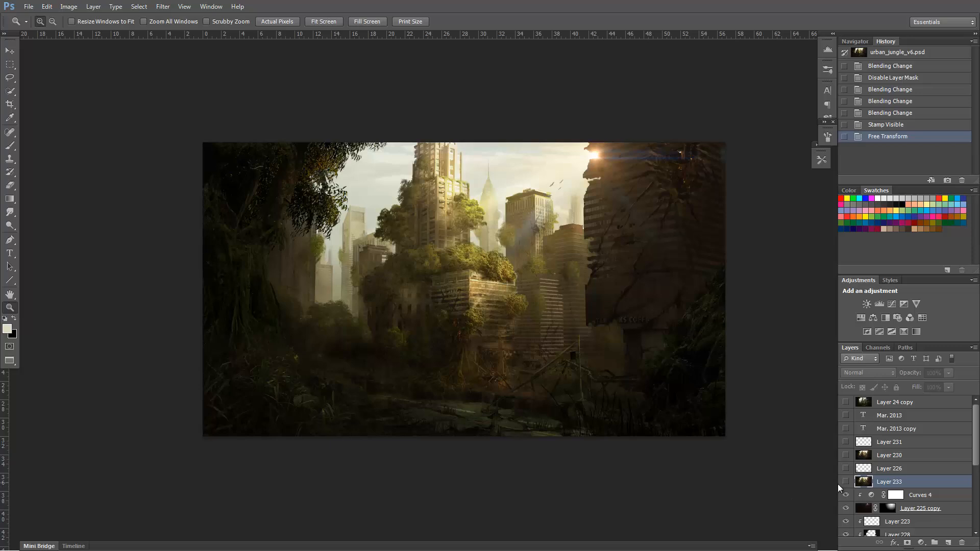
{"action": "left_click", "coordinate": [846, 482]}
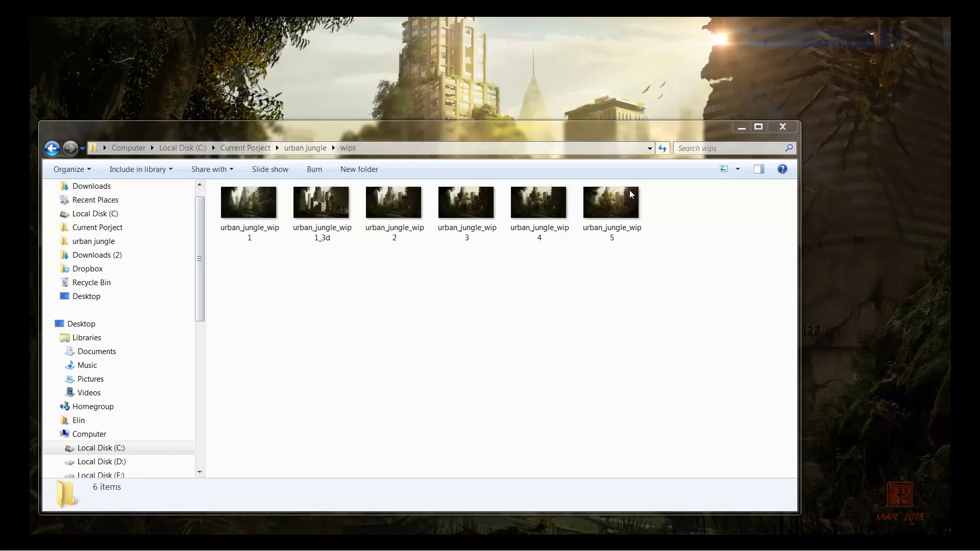
Review the progress images in the wips folder from urban_jungle_wip1 to urban_jungle_wip5 in Windows Photo Viewer, comparing wip3 with wip4.
{"action": "left_click", "coordinate": [317, 296]}
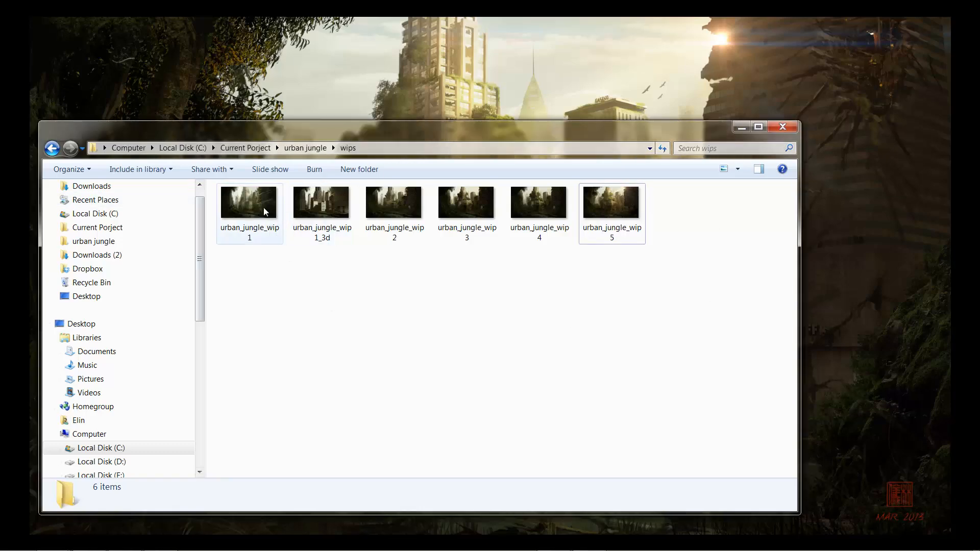
{"action": "double_click", "coordinate": [265, 212]}
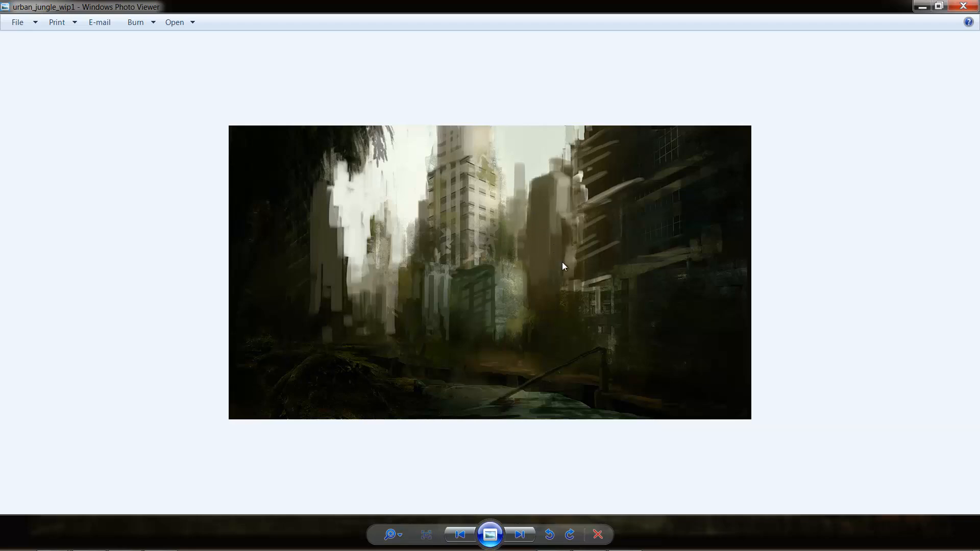
{"action": "key", "text": "Right"}
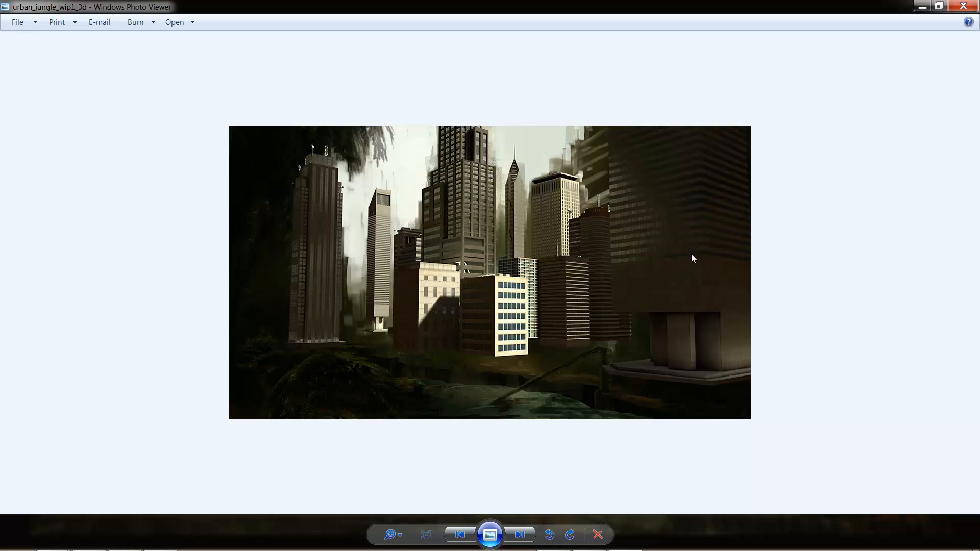
{"action": "key", "text": "Right"}
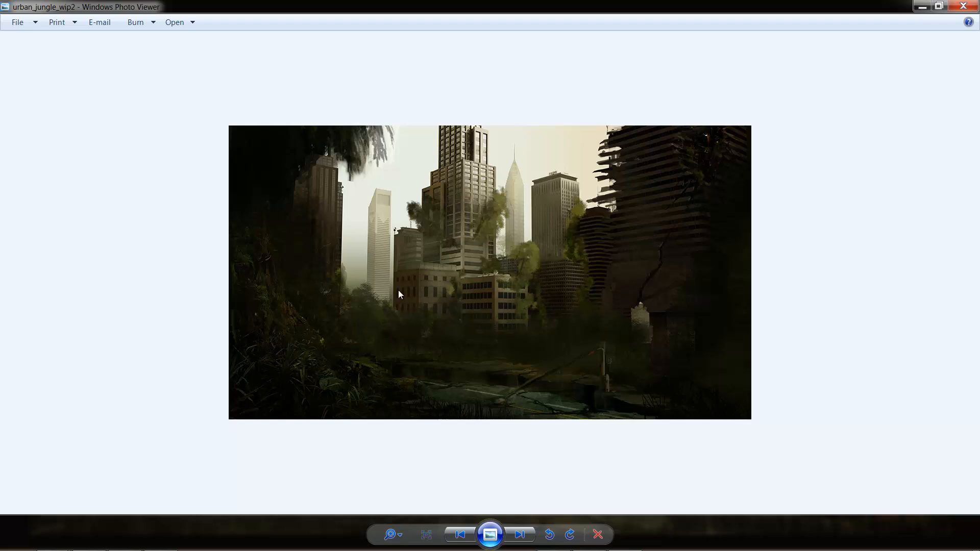
{"action": "key", "text": "Right"}
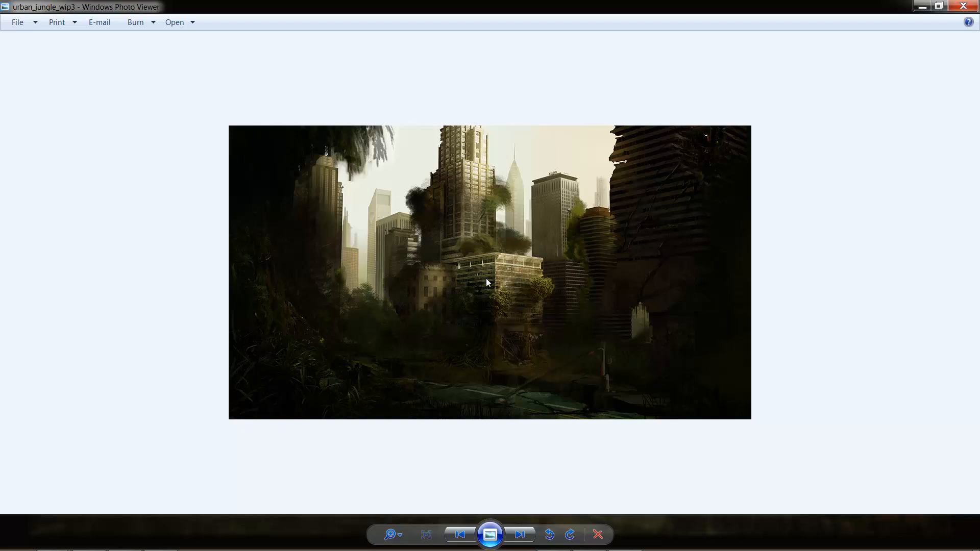
{"action": "key", "text": "Right"}
{"action": "key", "text": "Left"}
{"action": "key", "text": "Right"}
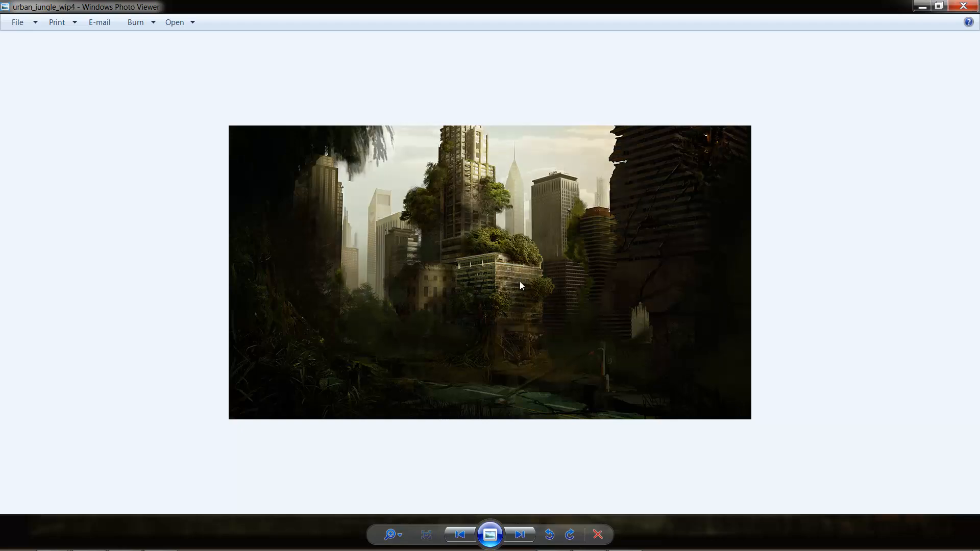
{"action": "key", "text": "Right"}
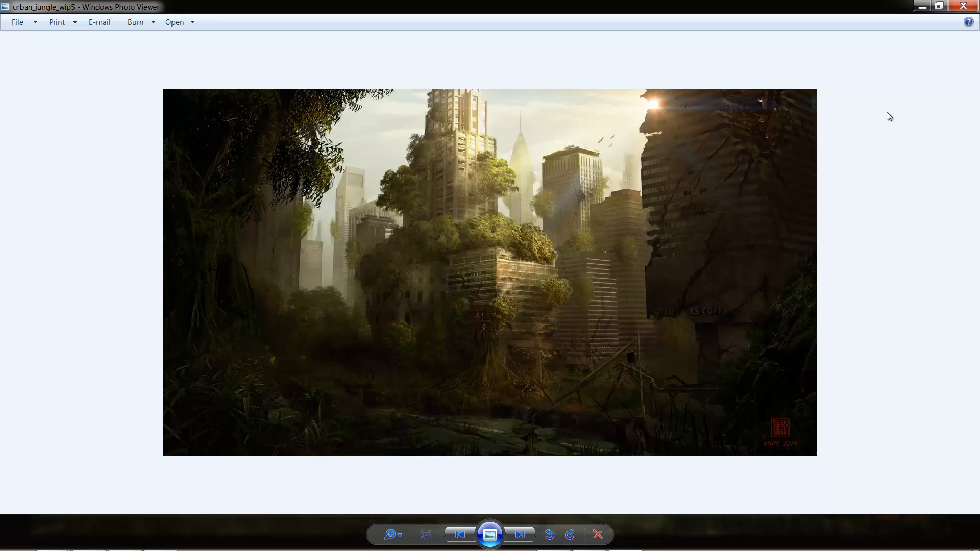
{"action": "left_click", "coordinate": [960, 11]}
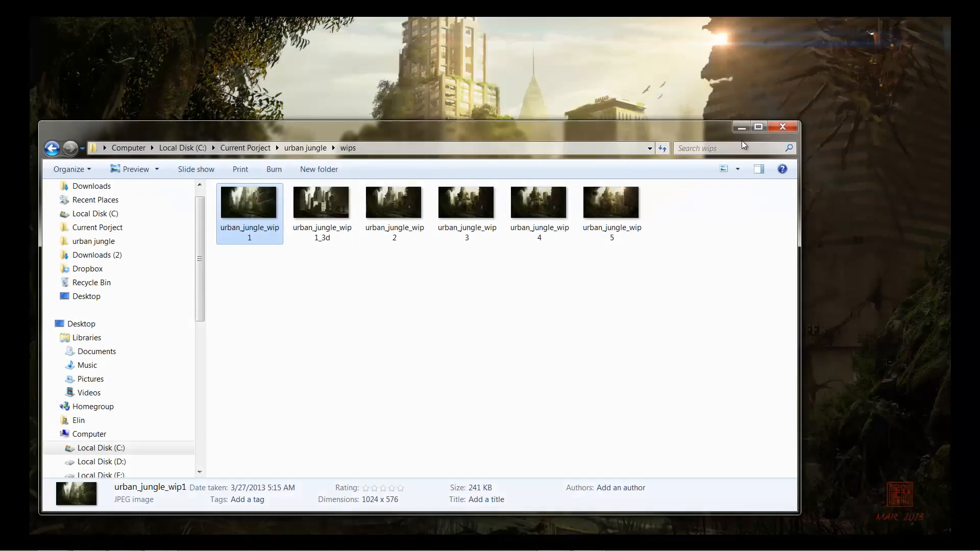
Move urban_jungle_wip1_3d from the wips folder to the Recycle Bin.
{"action": "left_click_drag", "start_coordinate": [700, 308], "coordinate": [279, 288]}
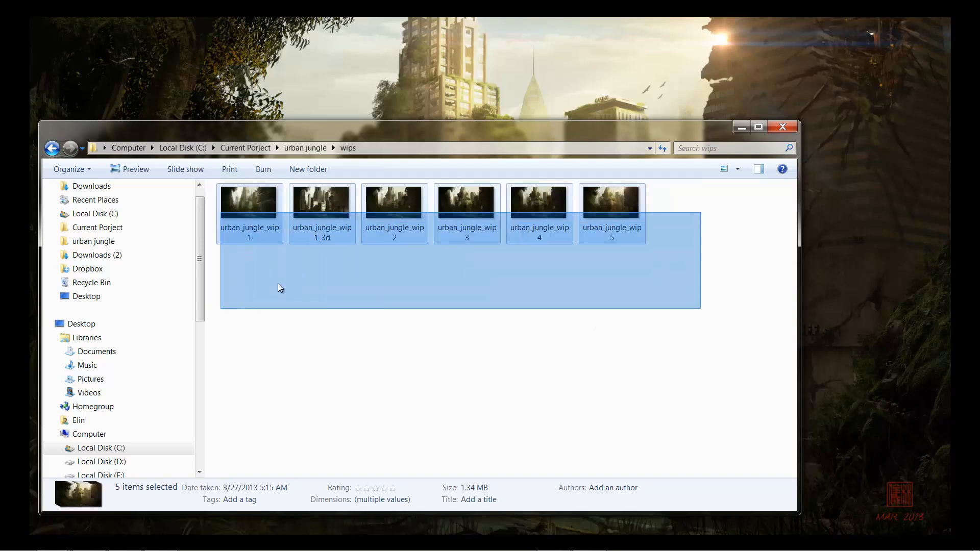
{"action": "left_click", "coordinate": [278, 284]}
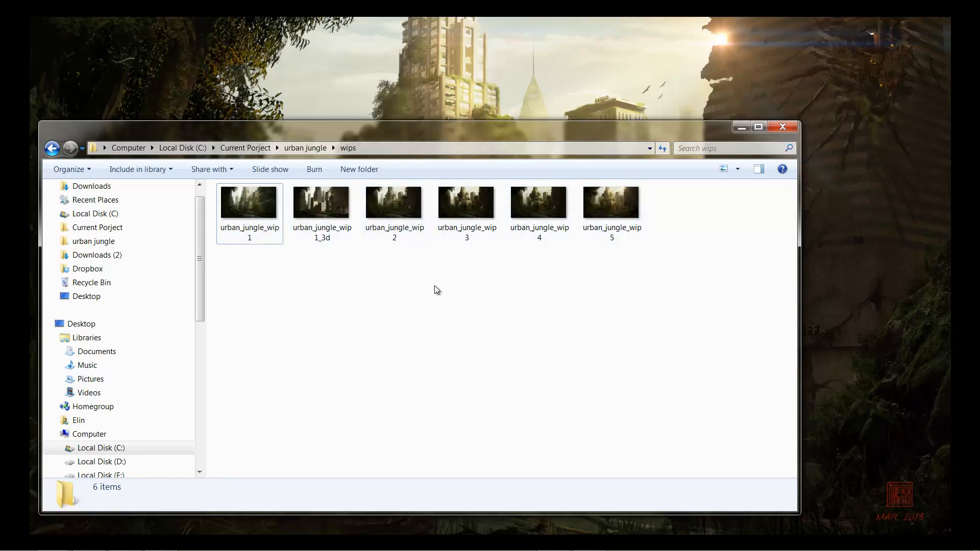
{"action": "left_click", "coordinate": [337, 230]}
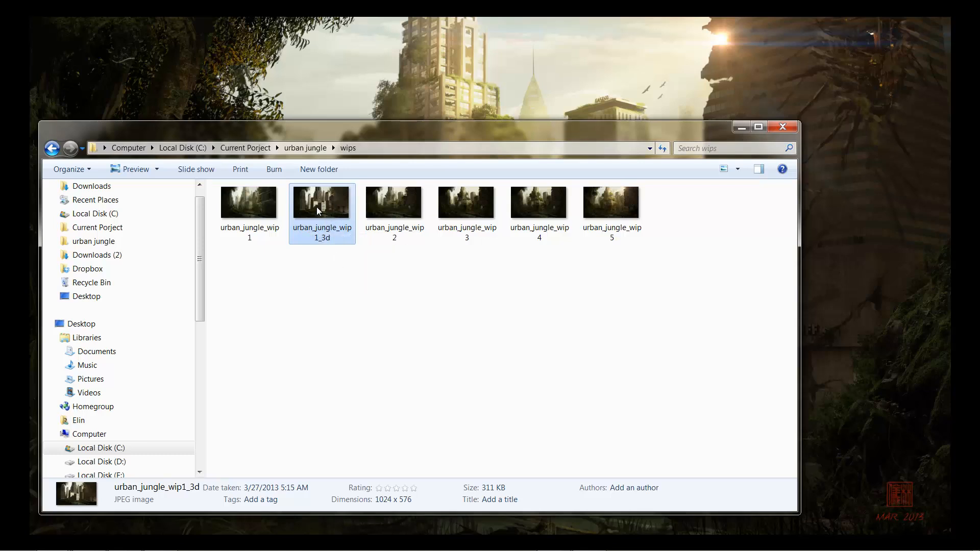
{"action": "key", "text": "Delete"}
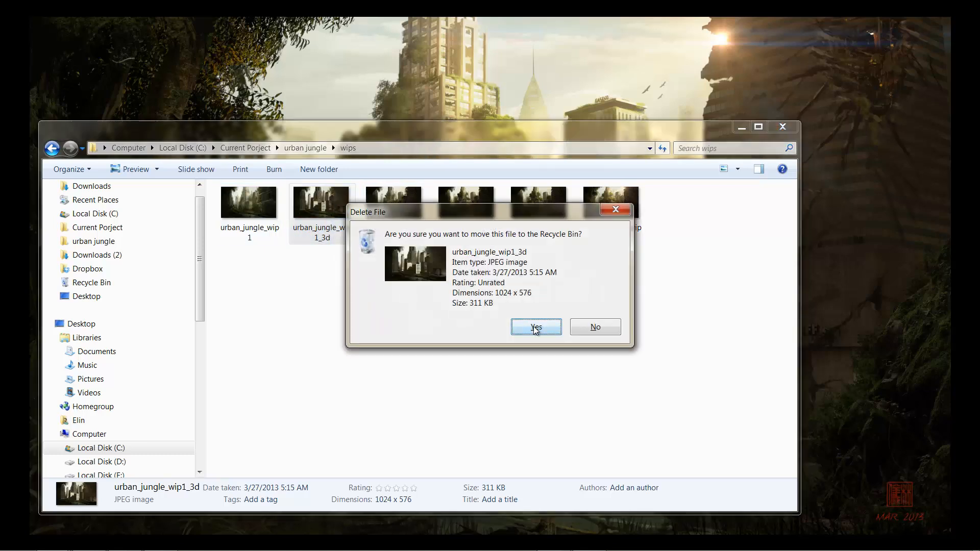
{"action": "left_click", "coordinate": [535, 329]}
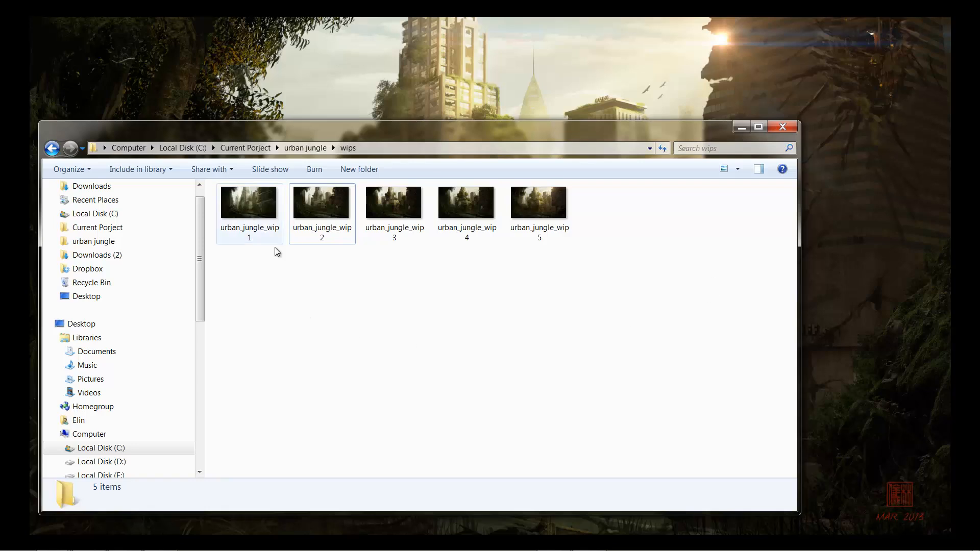
Maximize the wips folder window to review the progress images, and switch to the full-screen view of the finished painting.
{"action": "double_click", "coordinate": [545, 134]}
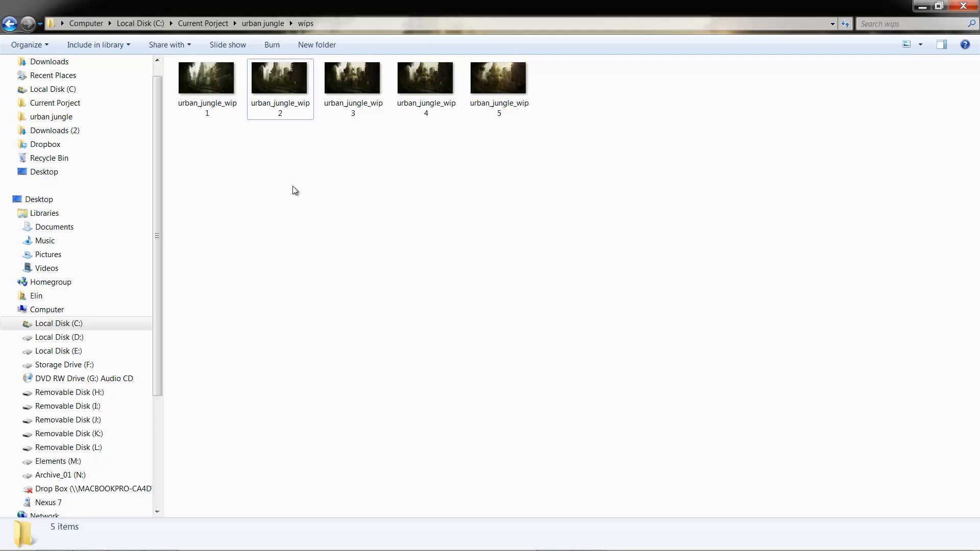
{"action": "mouse_move", "coordinate": [203, 85]}
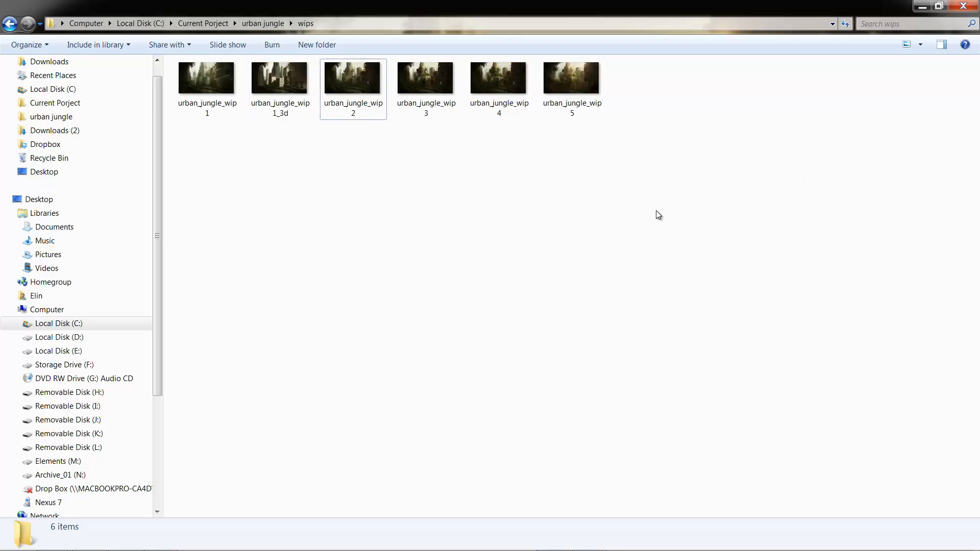
{"action": "key", "text": "alt+Tab"}
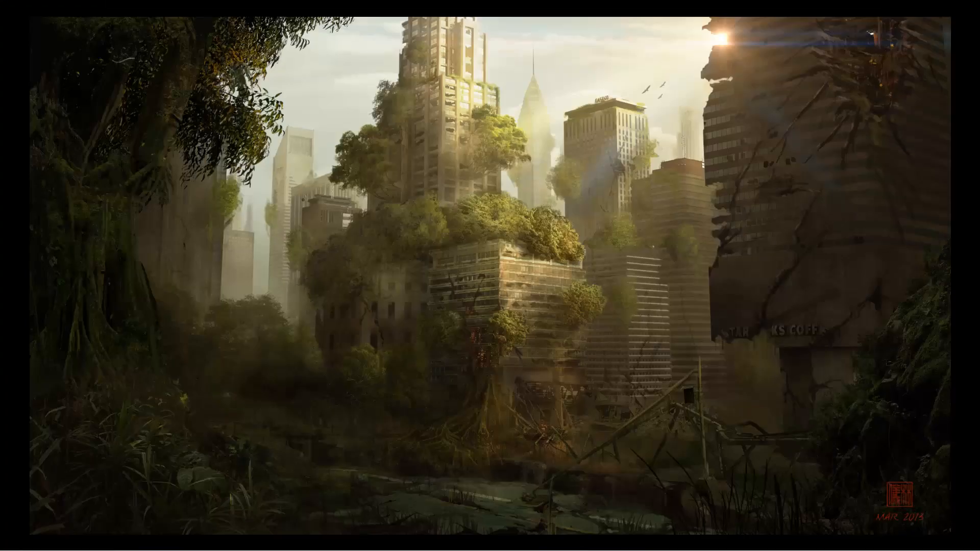